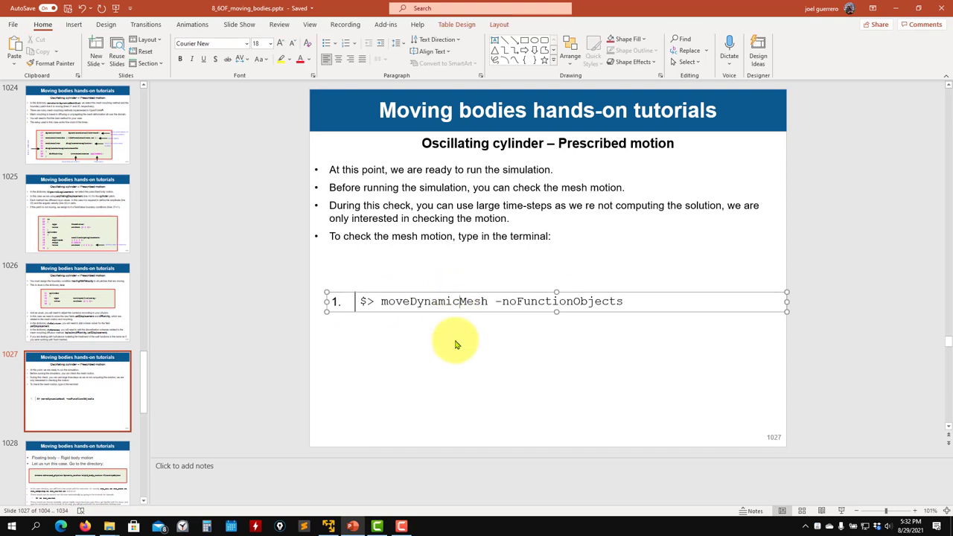
Advance past the mesh-motion slide, browse to oscillatingCylinder/constant, and right-click dynamicMeshDict
left_click(841, 511)
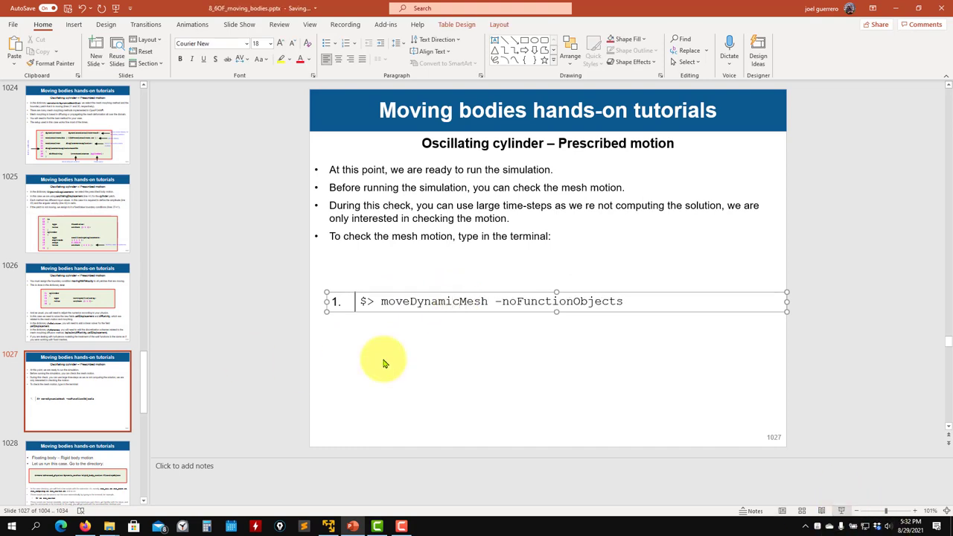
key("Right")
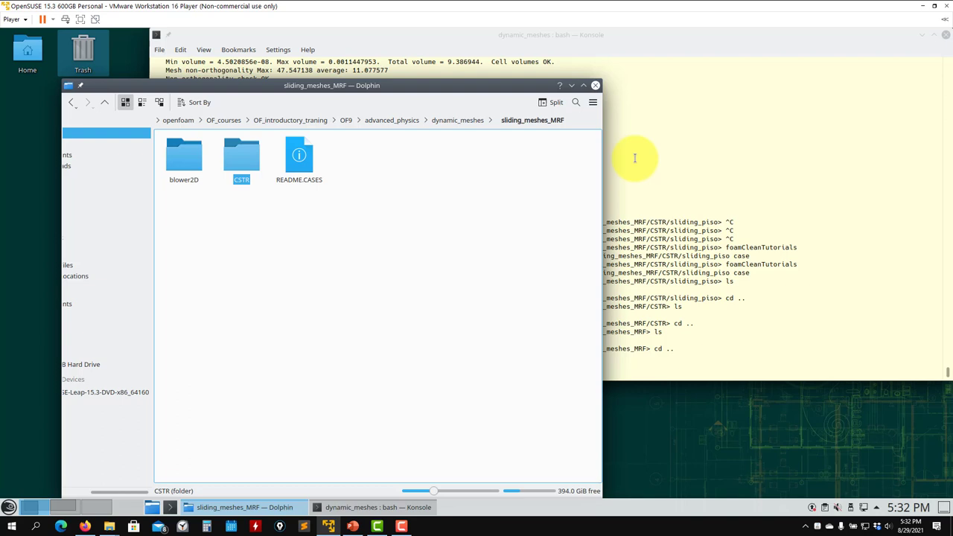
left_click(452, 123)
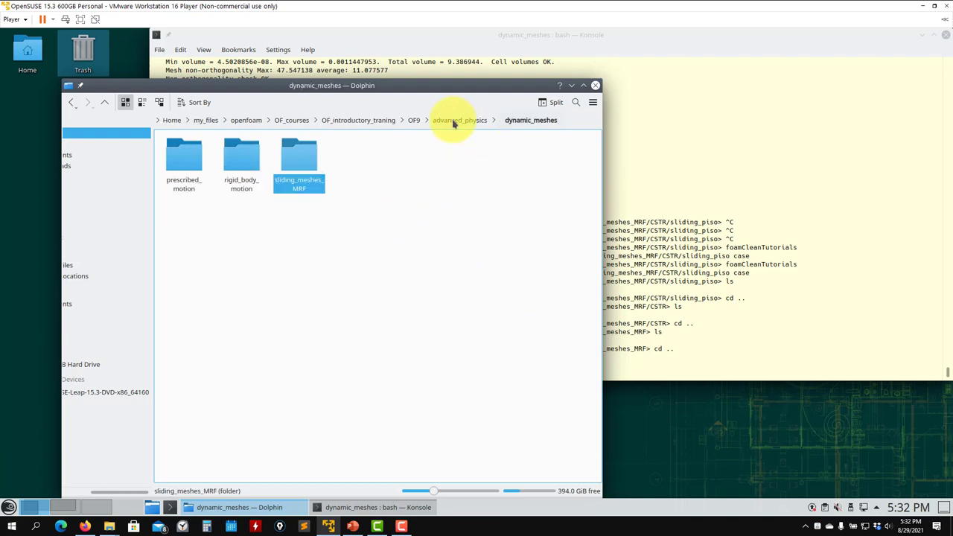
left_click(168, 174)
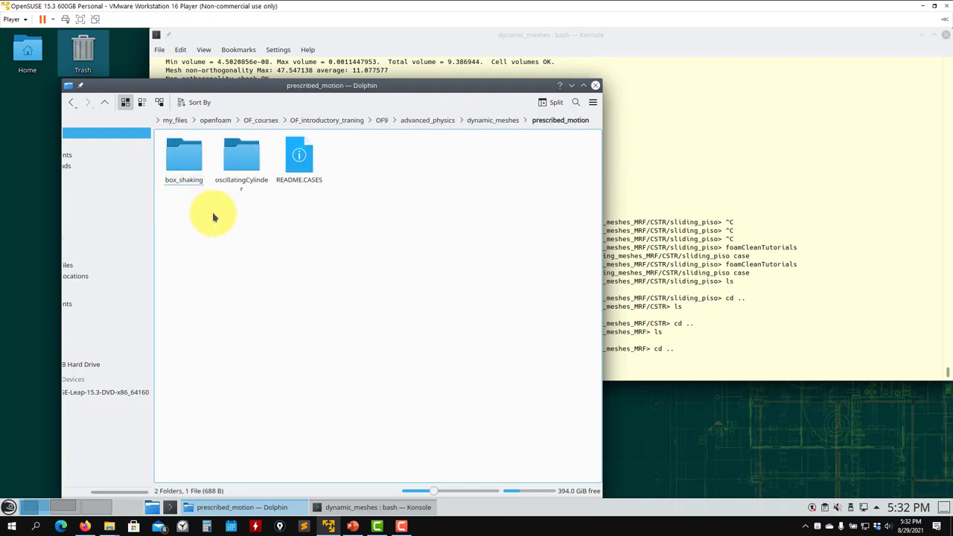
left_click(249, 158)
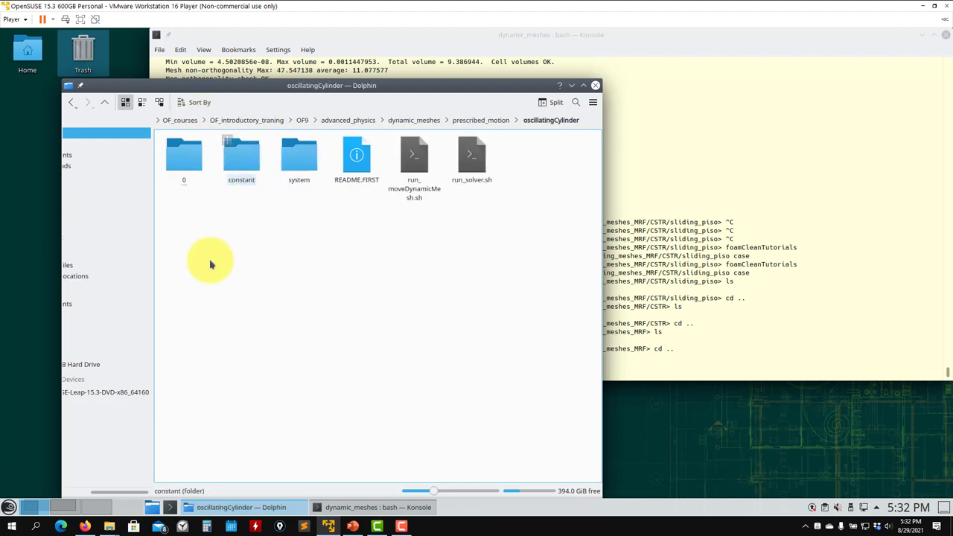
left_click(246, 166)
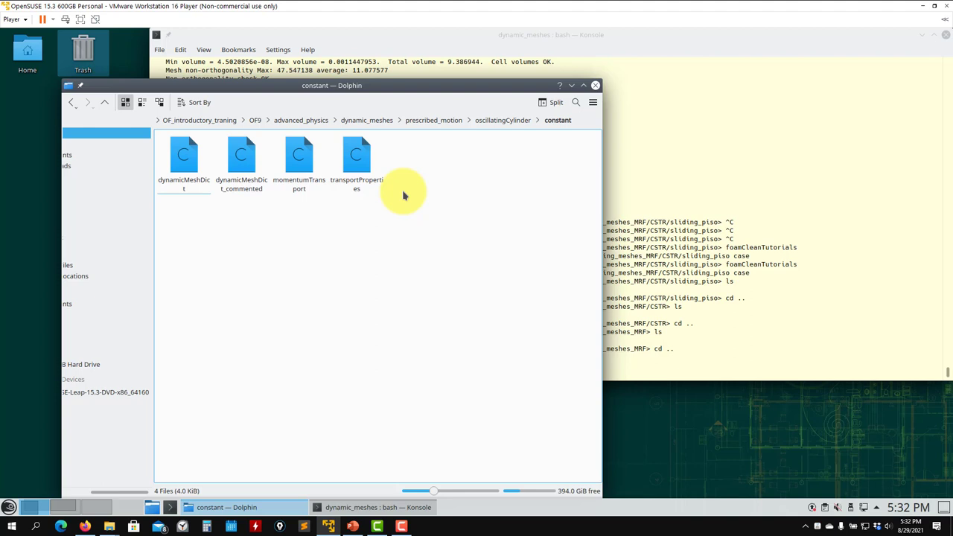
right_click(184, 165)
Open dynamicMeshDict in Kate and highlight the cylinder patch in its diffusivity entry
mouse_move(275, 181)
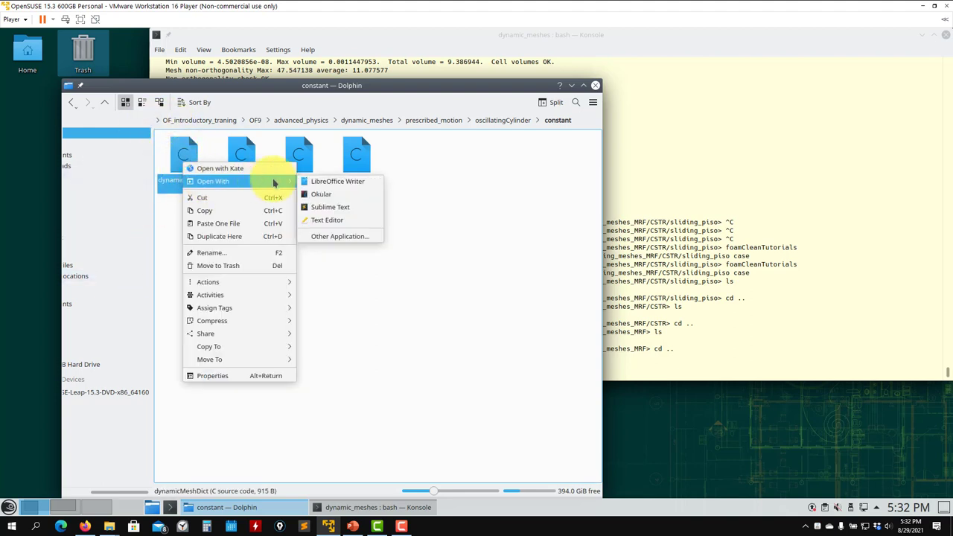
left_click(336, 222)
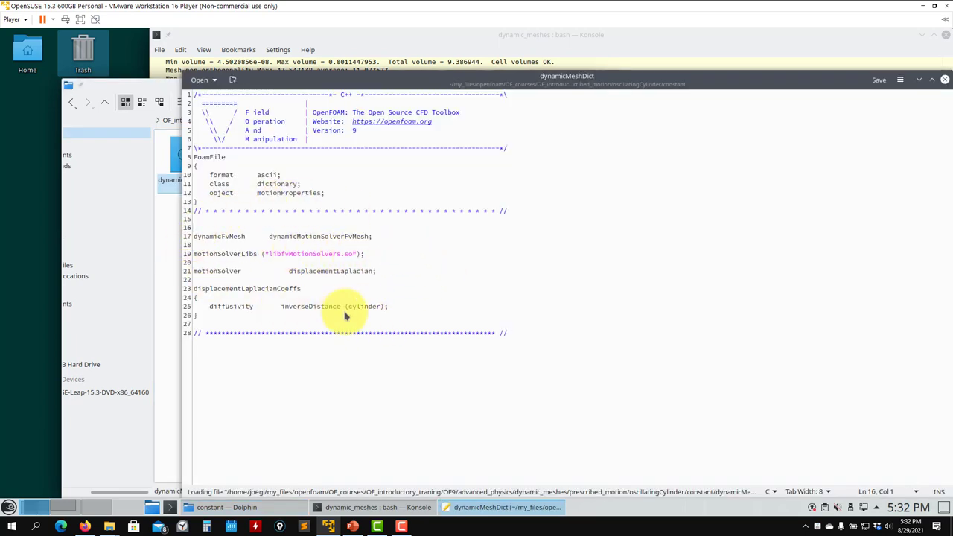
left_click_drag(381, 306, 358, 306)
Drag p, pointDisplacement, U and pointDisplacement_commented from the 0 folder into Kate
left_click(103, 151)
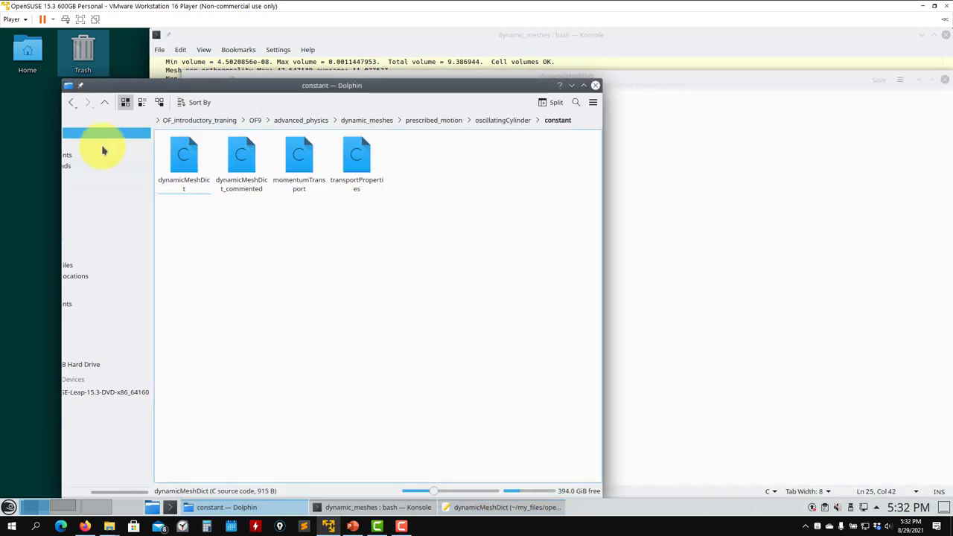
left_click(104, 103)
left_click(187, 169)
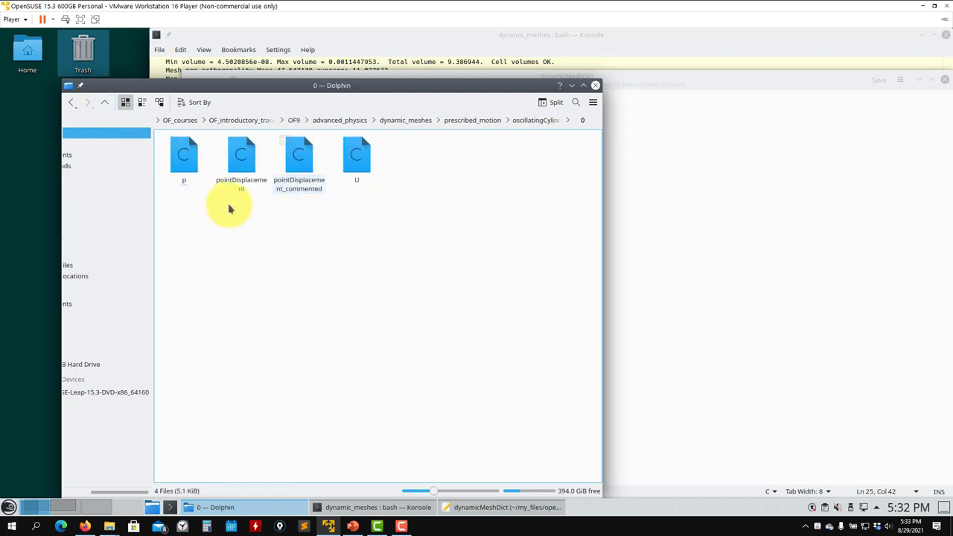
left_click_drag(246, 213, 177, 160)
left_click_drag(182, 158, 772, 311)
left_click(357, 157)
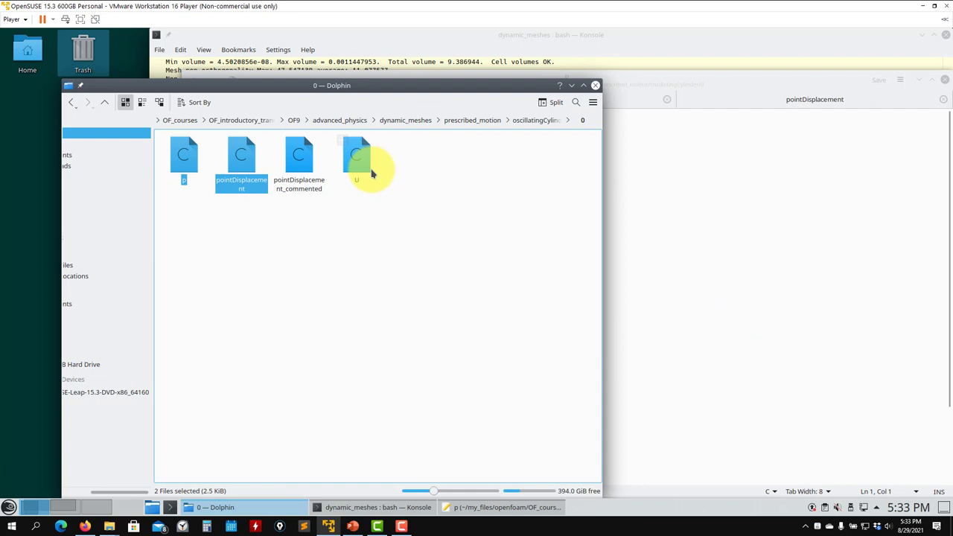
left_click_drag(298, 161, 762, 217)
scroll(511, 276, "down", 5)
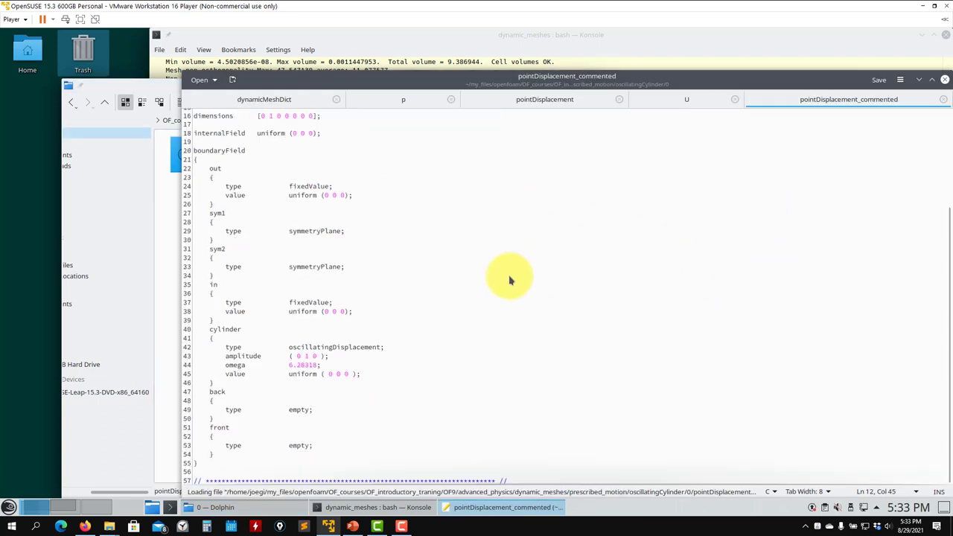
Close pointDisplacement_commented and highlight the cylinder and back/front patch entries in U
left_click(945, 99)
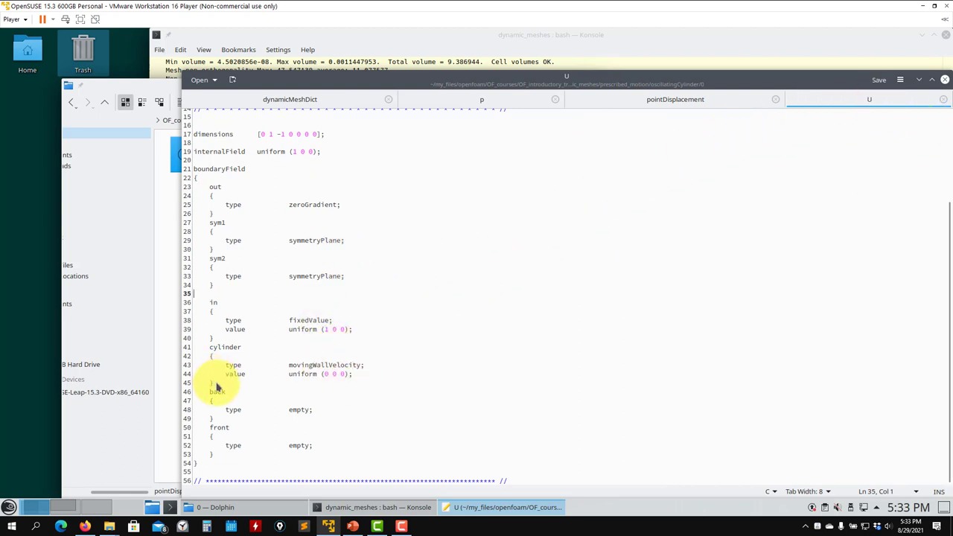
left_click_drag(216, 387, 184, 190)
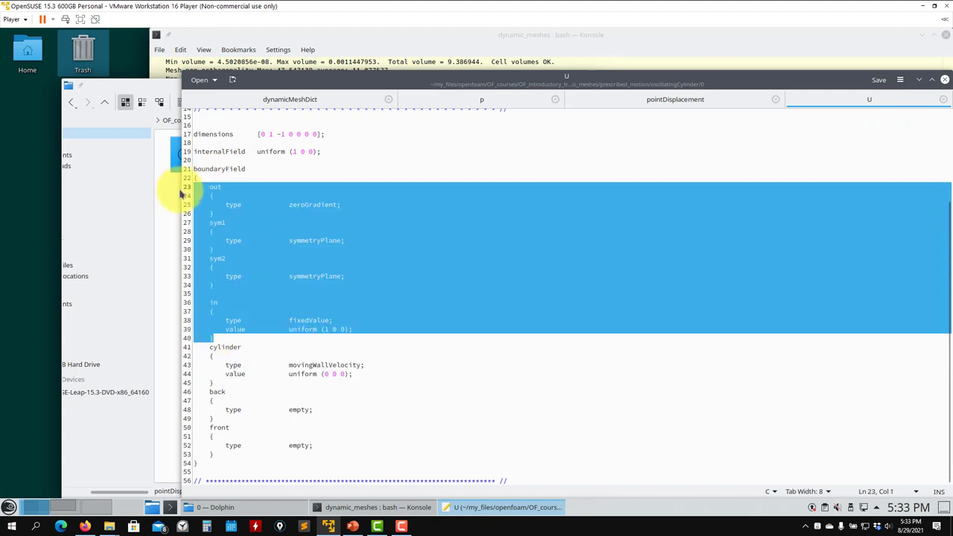
left_click_drag(220, 463, 205, 373)
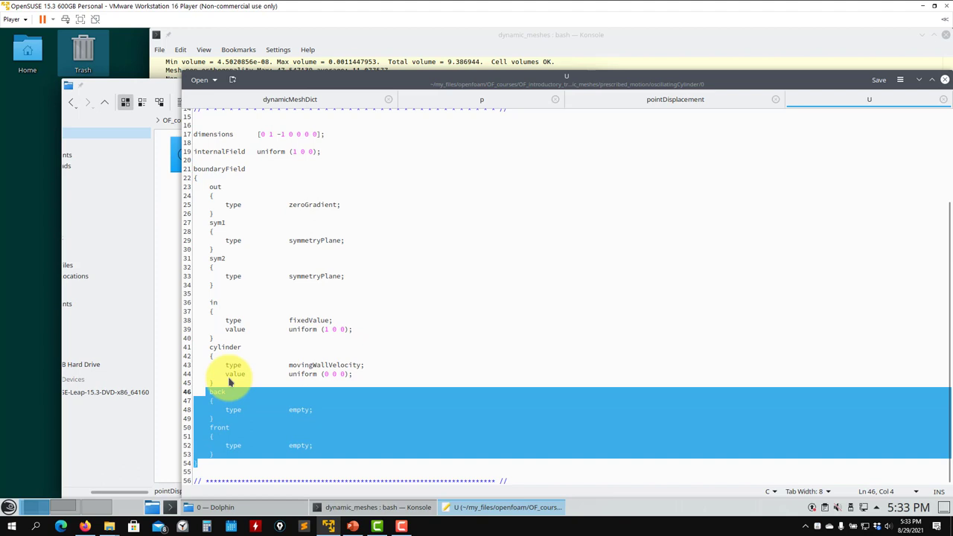
Look over the p, dynamicMeshDict and pointDisplacement files in turn
left_click(463, 103)
scroll(387, 317, "down", 4)
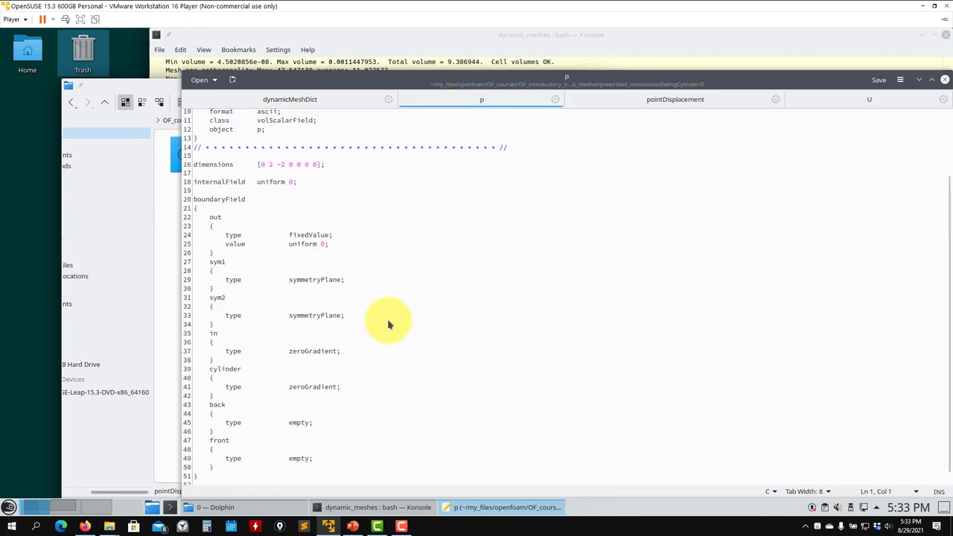
left_click(289, 101)
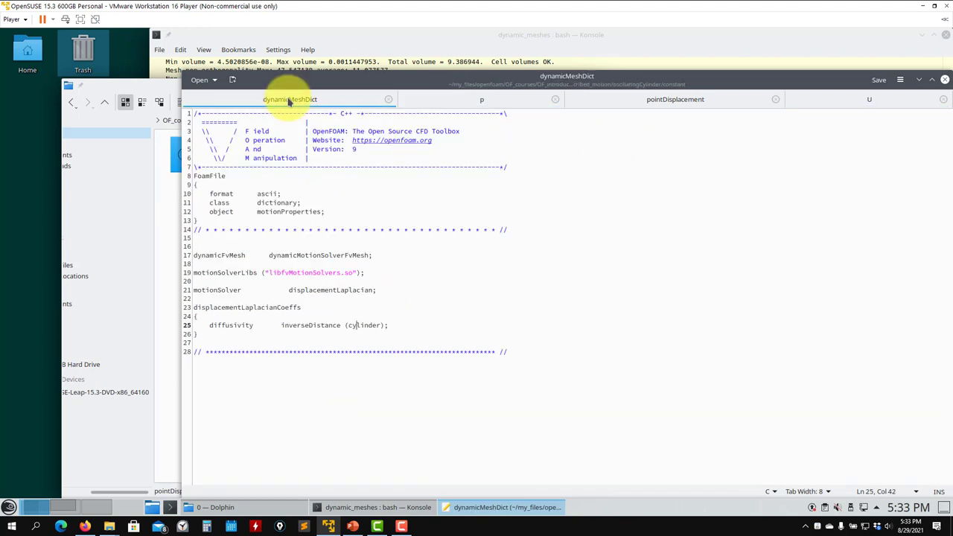
left_click(719, 97)
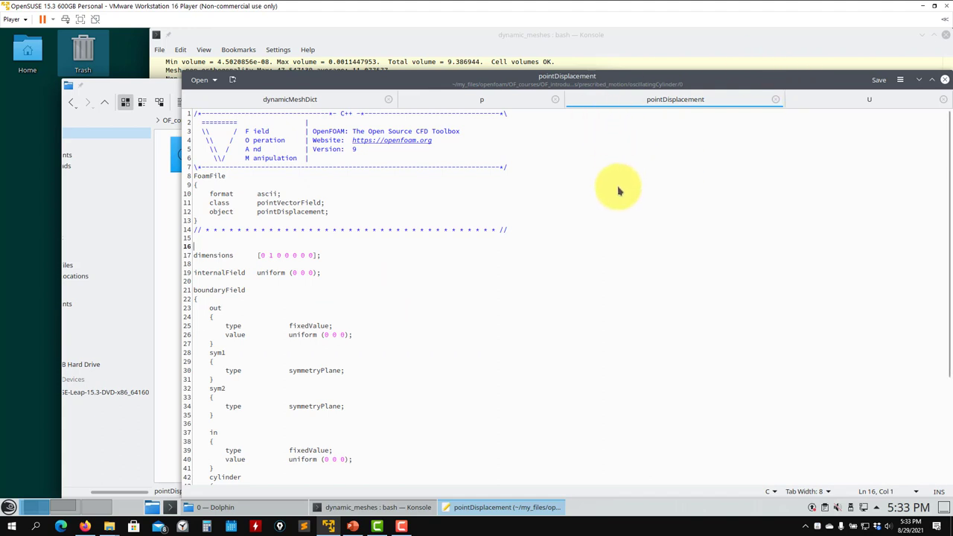
left_click(176, 227)
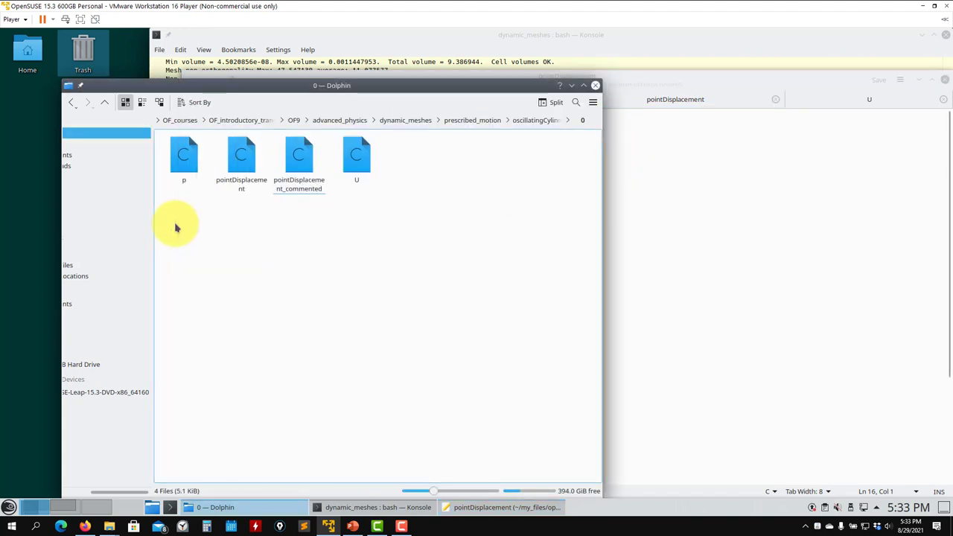
left_click(741, 261)
scroll(283, 411, "down", 5)
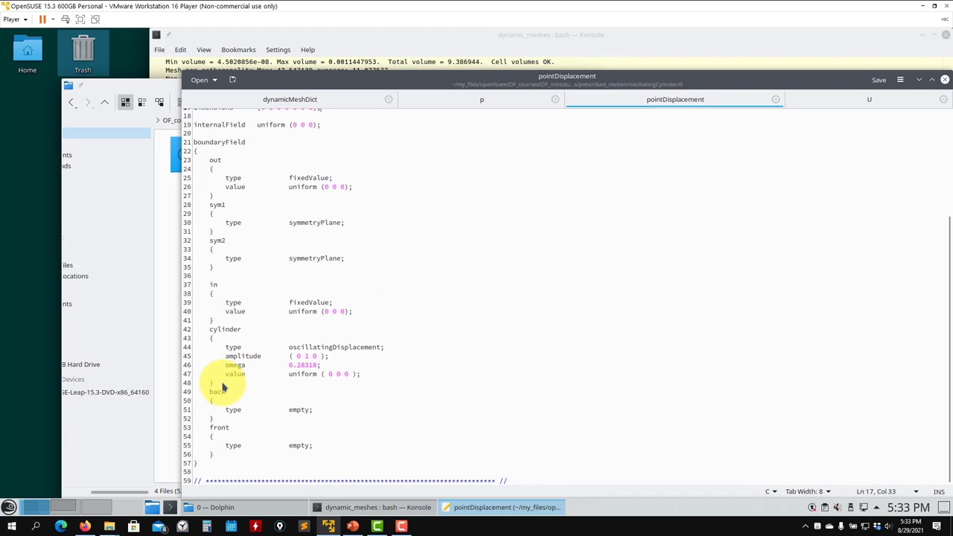
Highlight the cylinder's oscillatingDisplacement type and its settings on lines 44–48 of pointDisplacement
left_click_drag(222, 387, 186, 338)
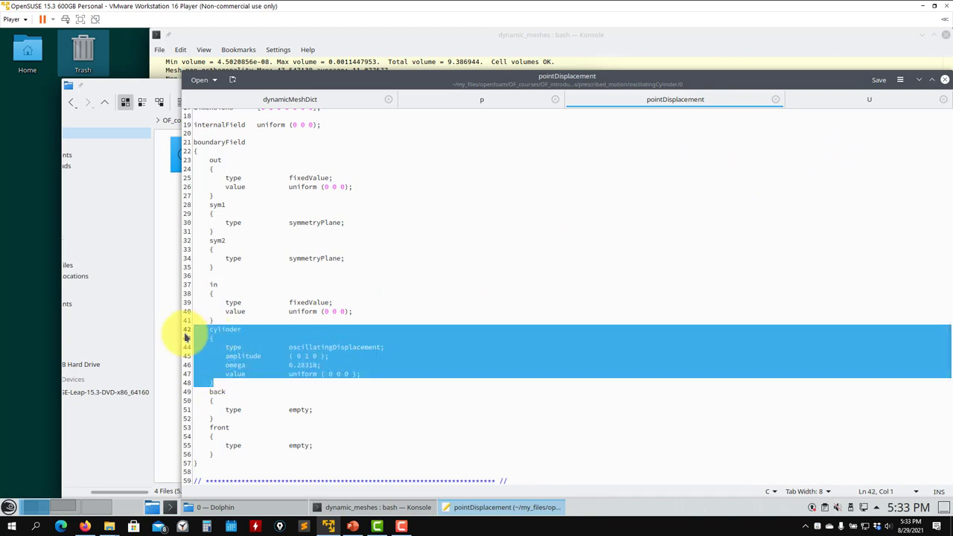
left_click(252, 381)
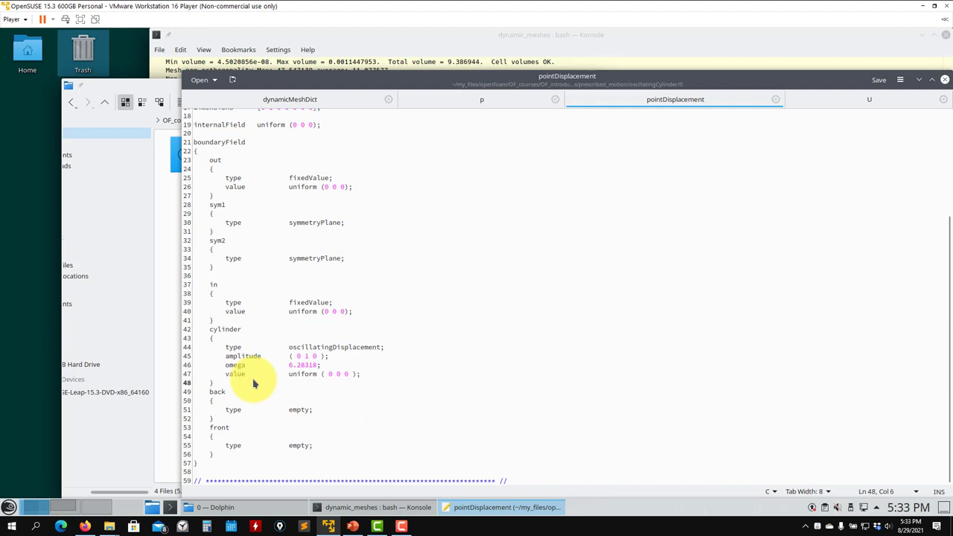
triple_click(323, 352)
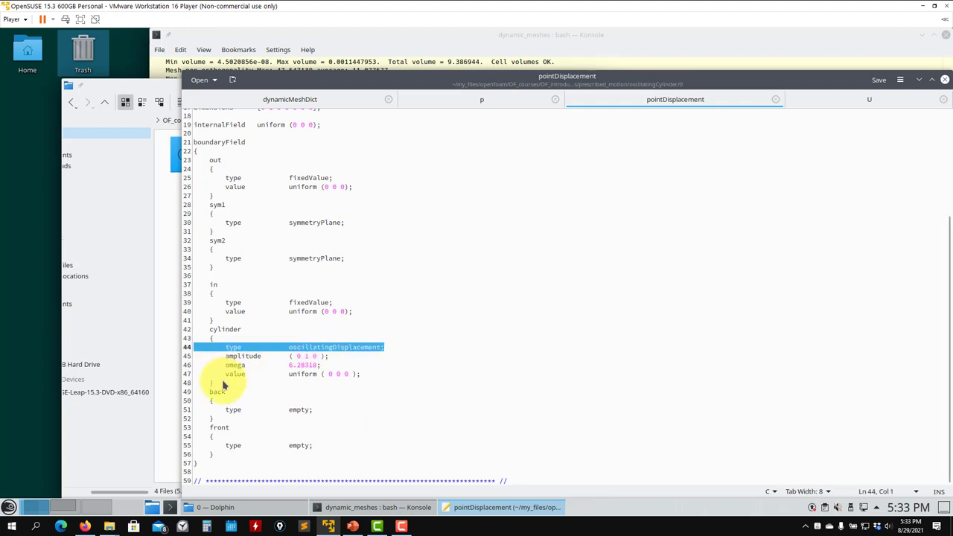
left_click_drag(213, 383, 209, 337)
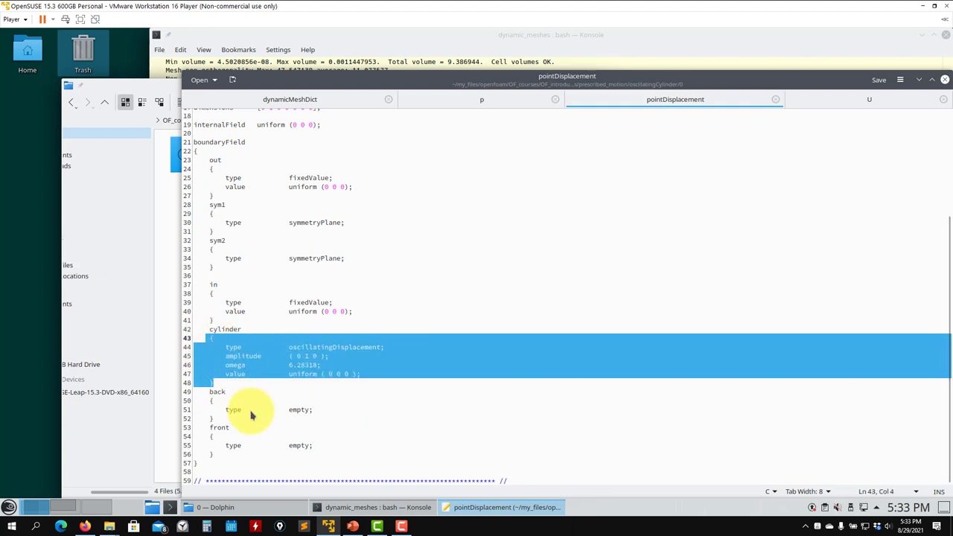
left_click(131, 84)
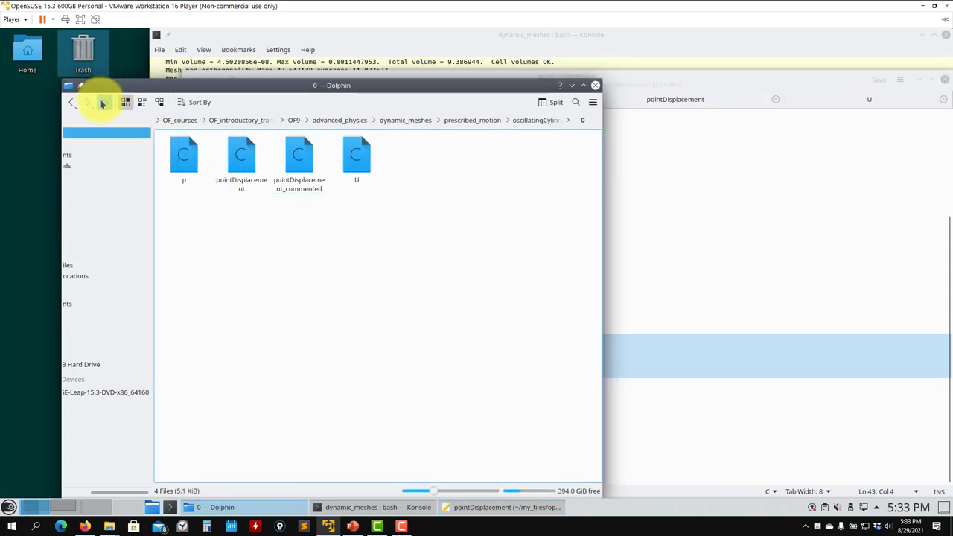
Open controlDict, fvSchemes and fvSolution from the case's system folder in Kate
left_click(102, 104)
double_click(297, 152)
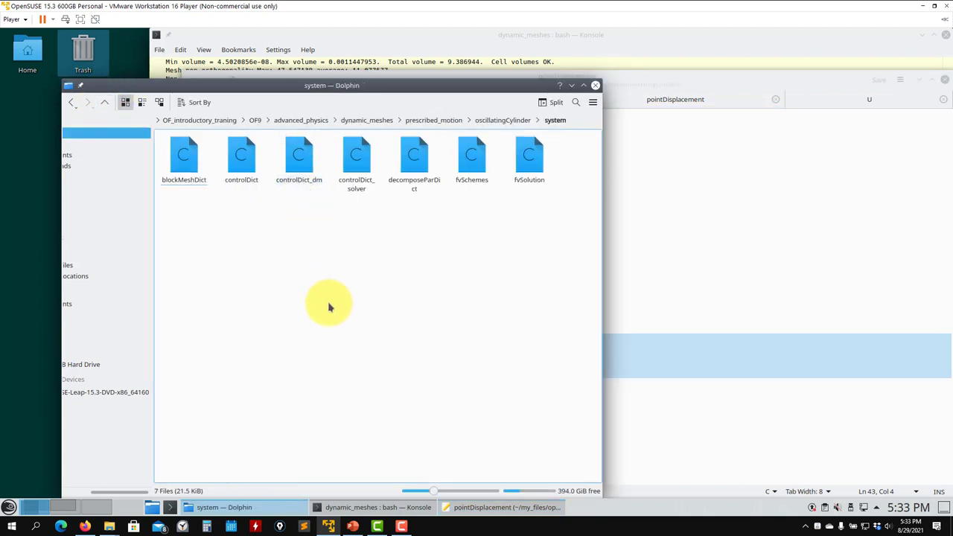
left_click_drag(236, 158, 740, 262)
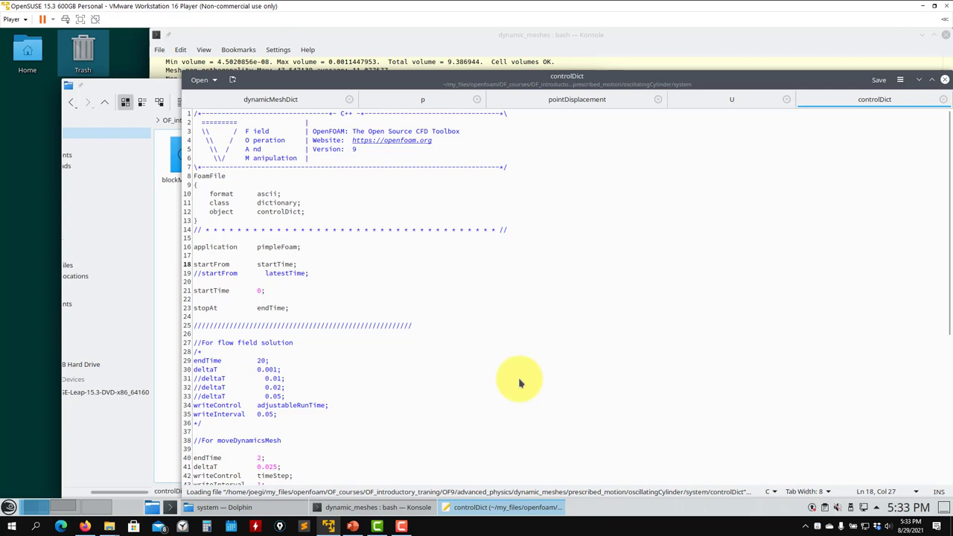
scroll(355, 335, "down", 9)
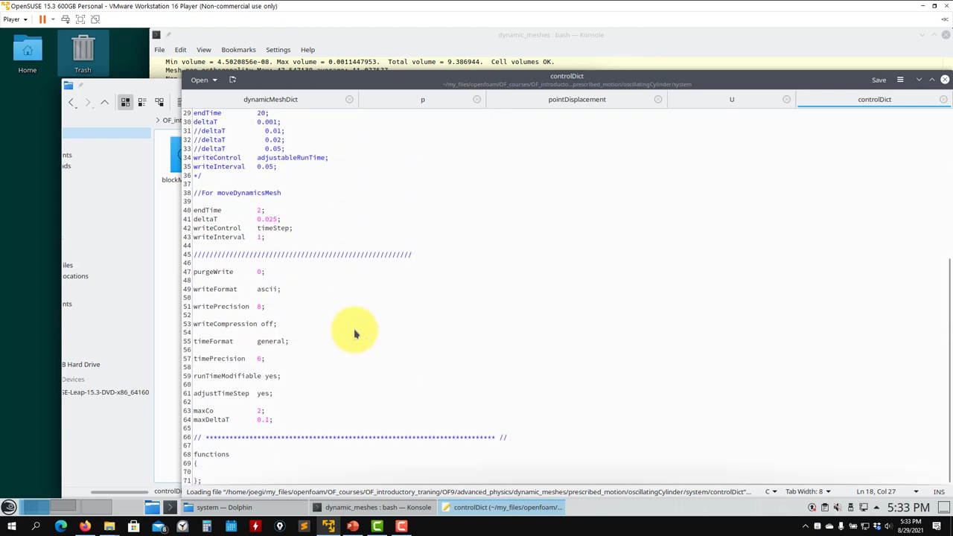
left_click(173, 239)
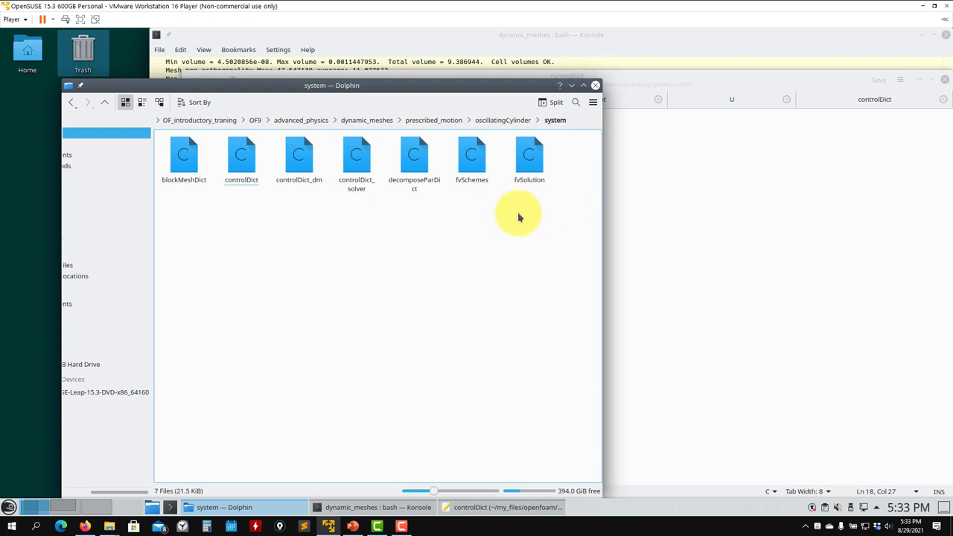
left_click_drag(543, 210, 715, 238)
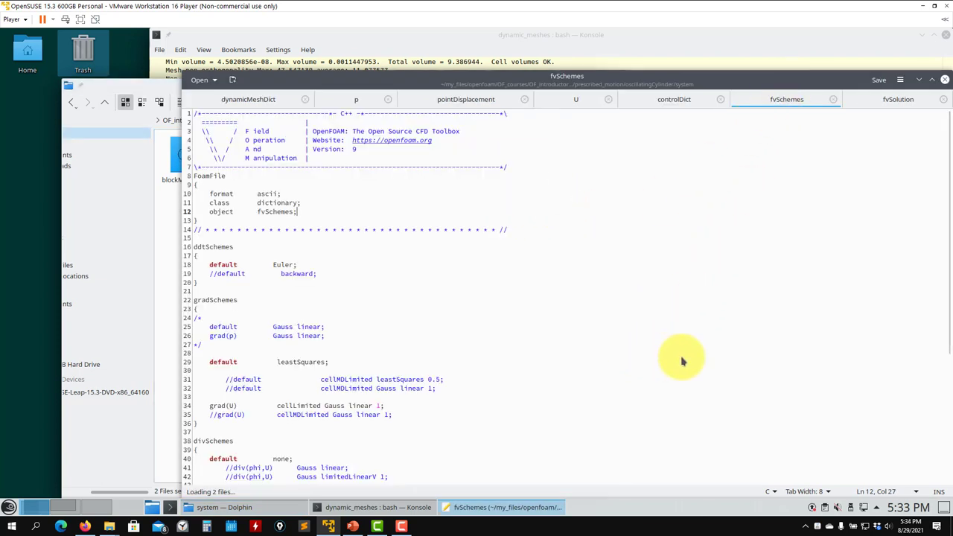
scroll(333, 320, "down", 5)
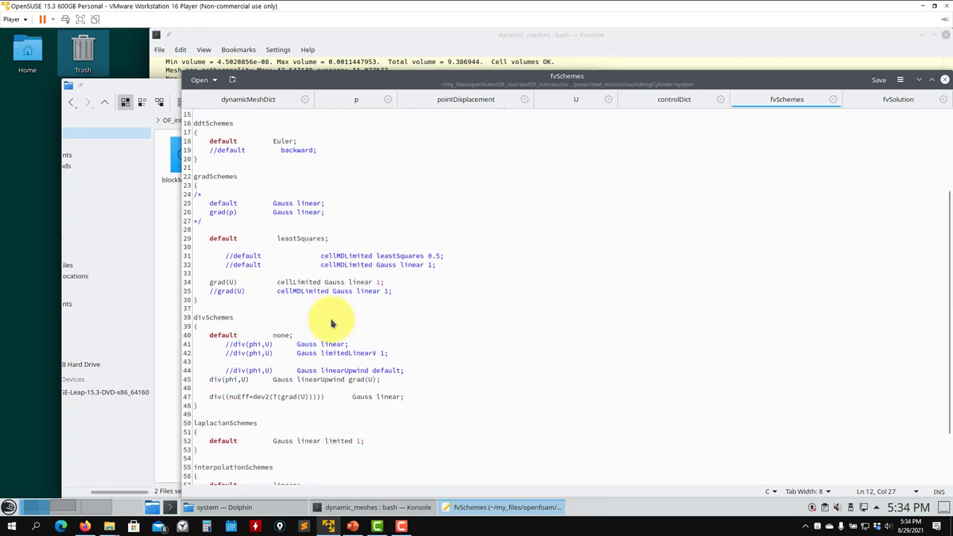
scroll(333, 323, "down", 3)
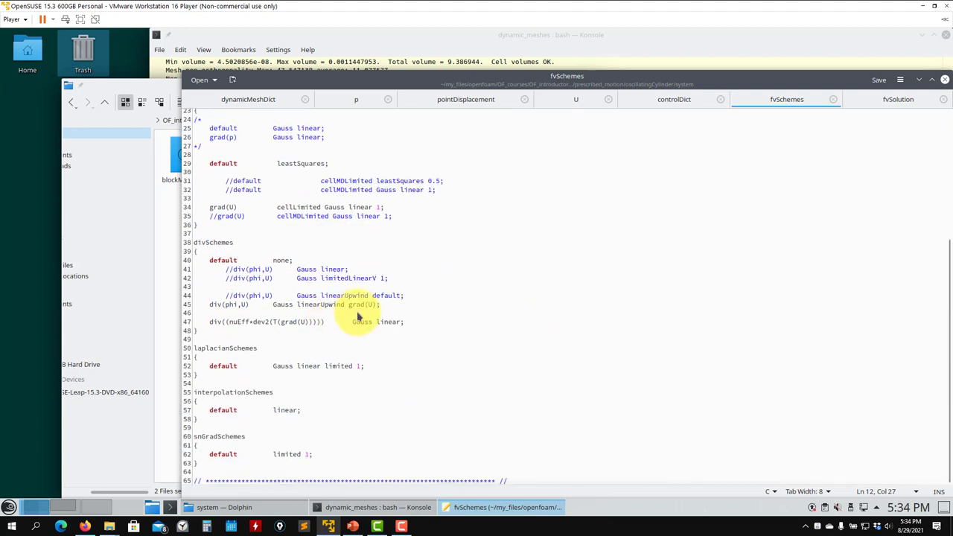
In fvSolution, select the cellDisplacement solver block on lines 105–115
left_click(887, 105)
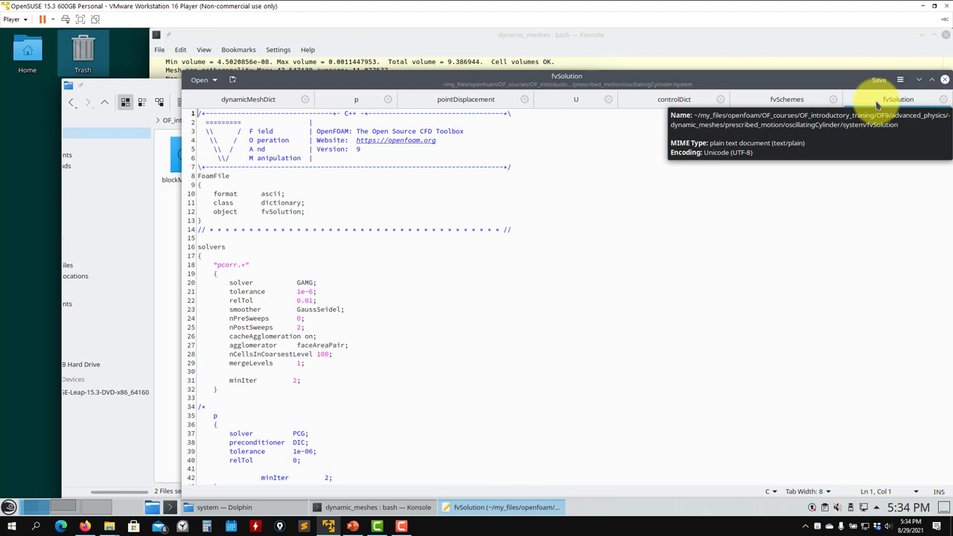
scroll(264, 253, "down", 5)
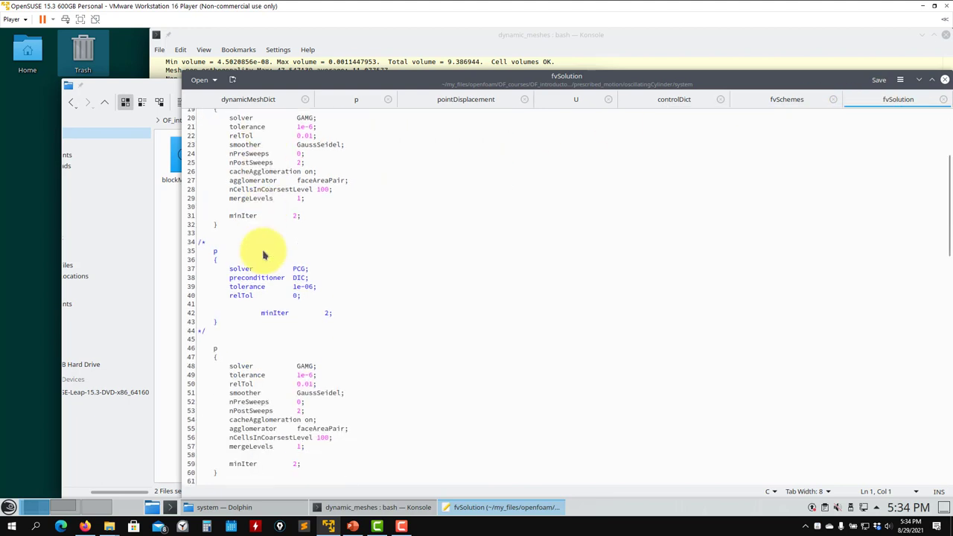
scroll(264, 254, "down", 15)
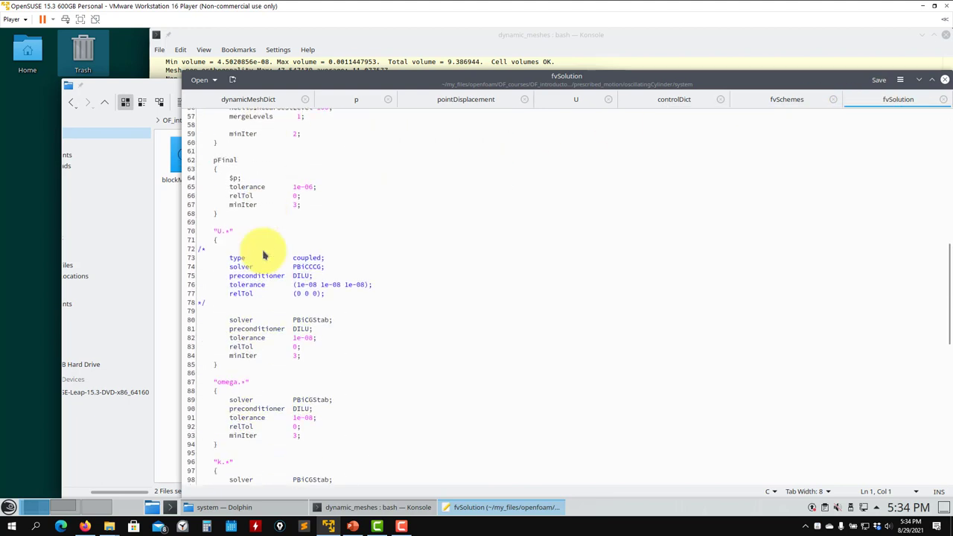
scroll(265, 255, "down", 5)
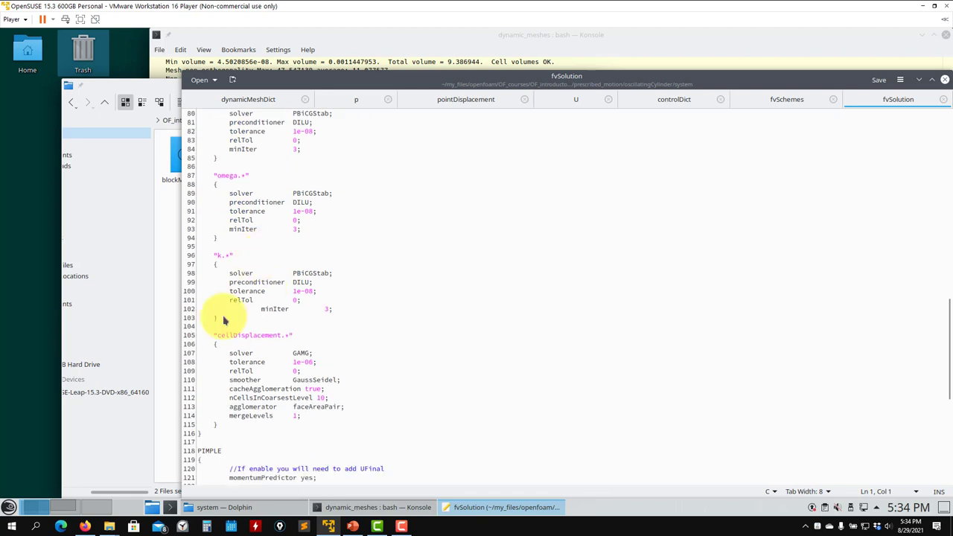
left_click_drag(224, 429, 189, 337)
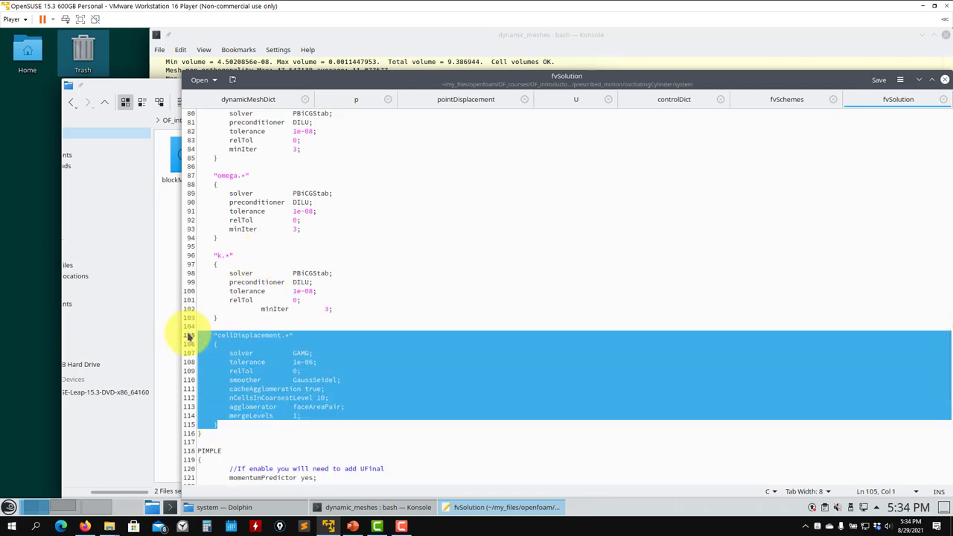
left_click_drag(115, 93, 68, 83)
left_click(619, 213)
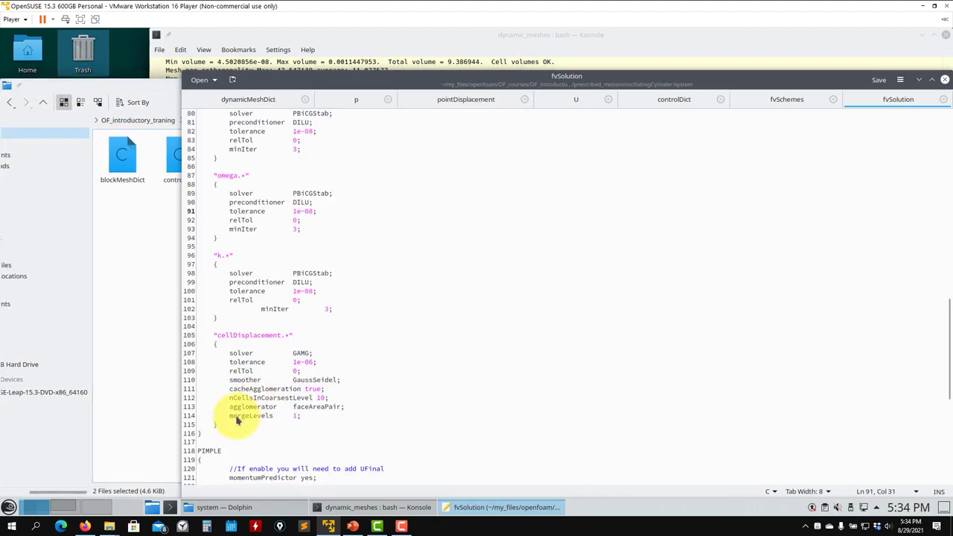
left_click_drag(216, 430, 182, 341)
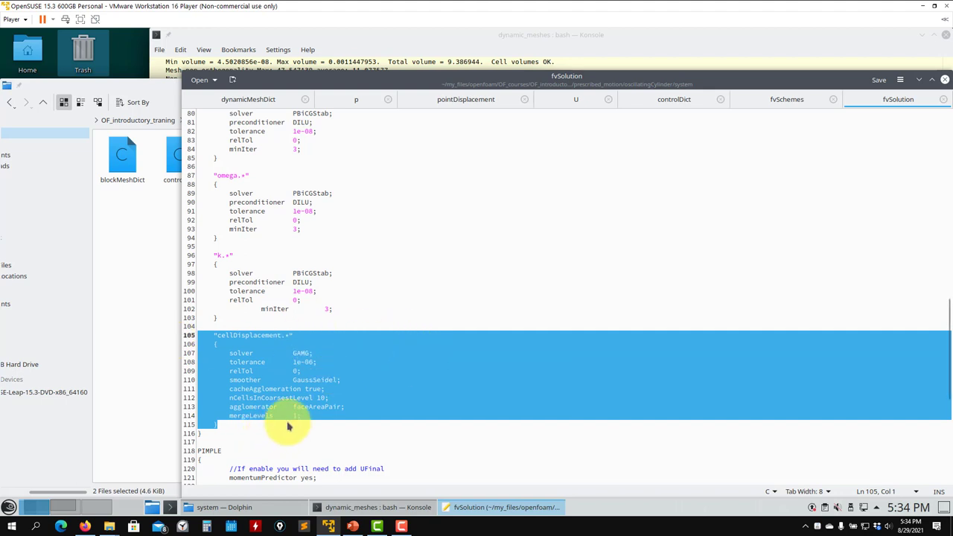
Select the PIMPLE settings on lines 121–126 of fvSolution
scroll(287, 421, "down", 2)
scroll(256, 360, "down", 7)
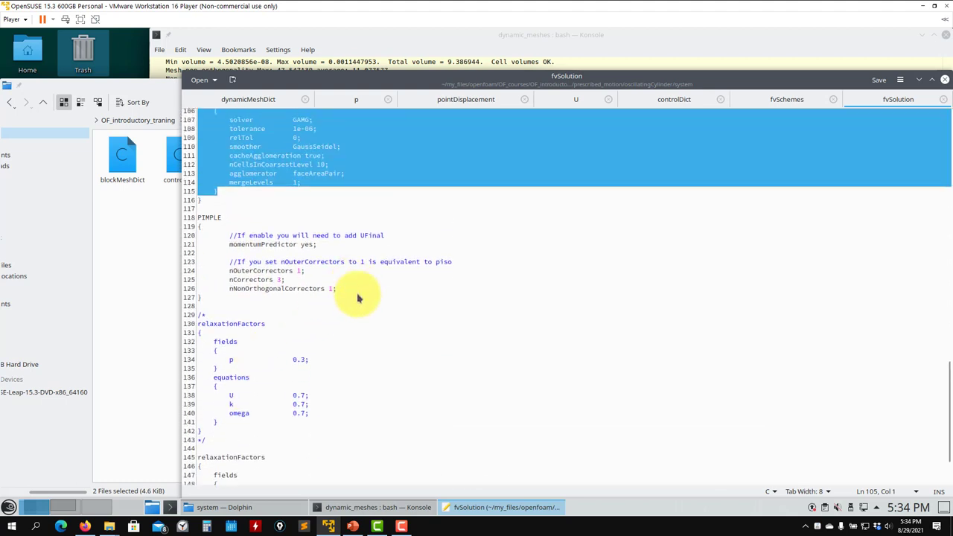
left_click_drag(344, 289, 159, 247)
scroll(311, 362, "down", 3)
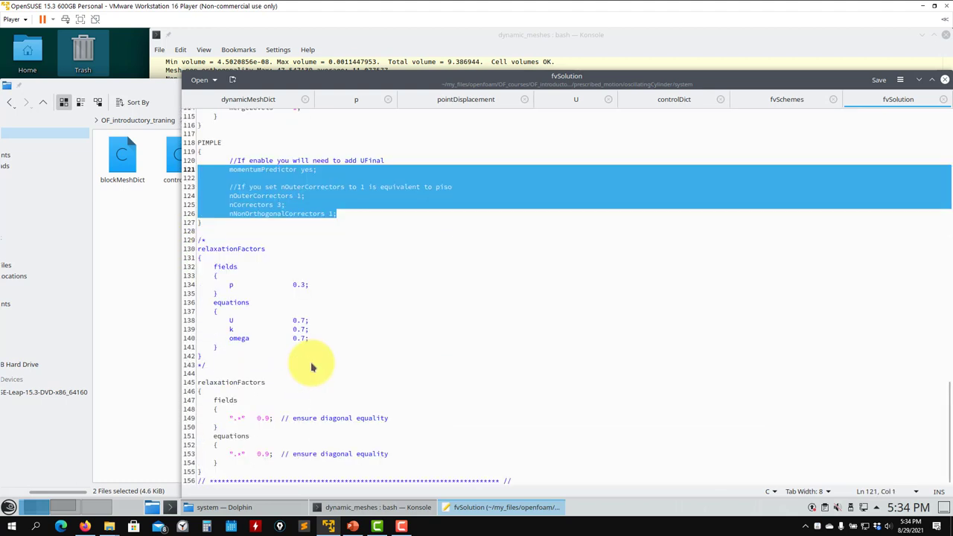
Close the Kate window holding the system files and return Dolphin to the oscillatingCylinder folder
left_click(226, 464)
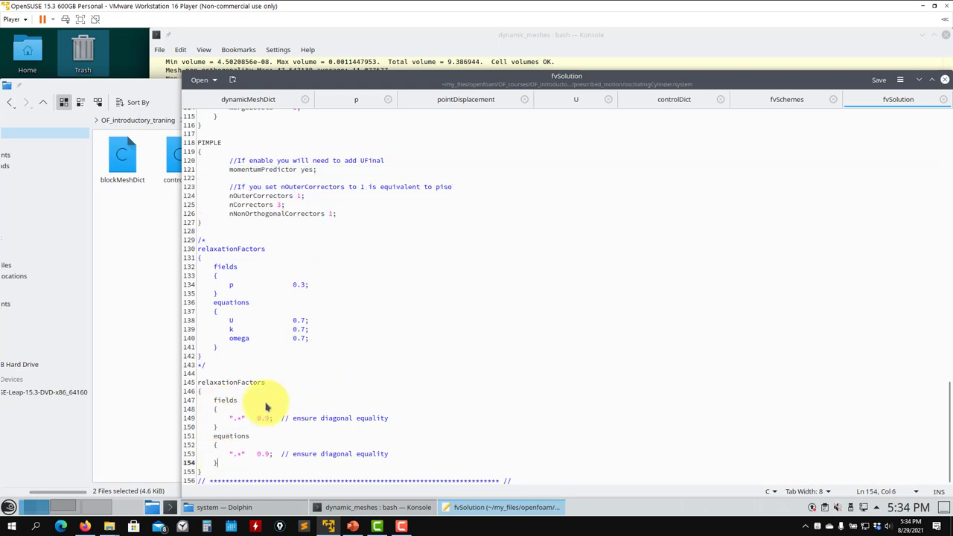
left_click(944, 79)
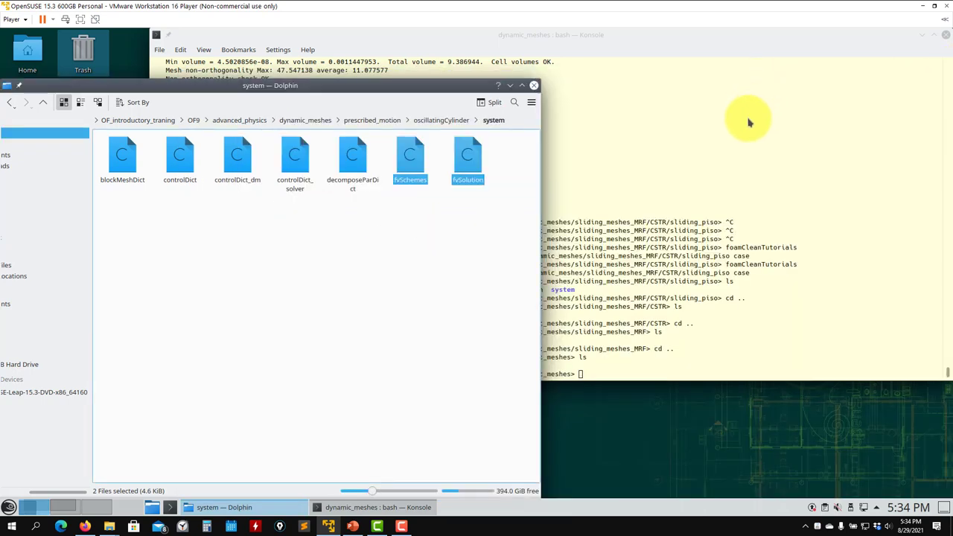
left_click(748, 121)
left_click(126, 204)
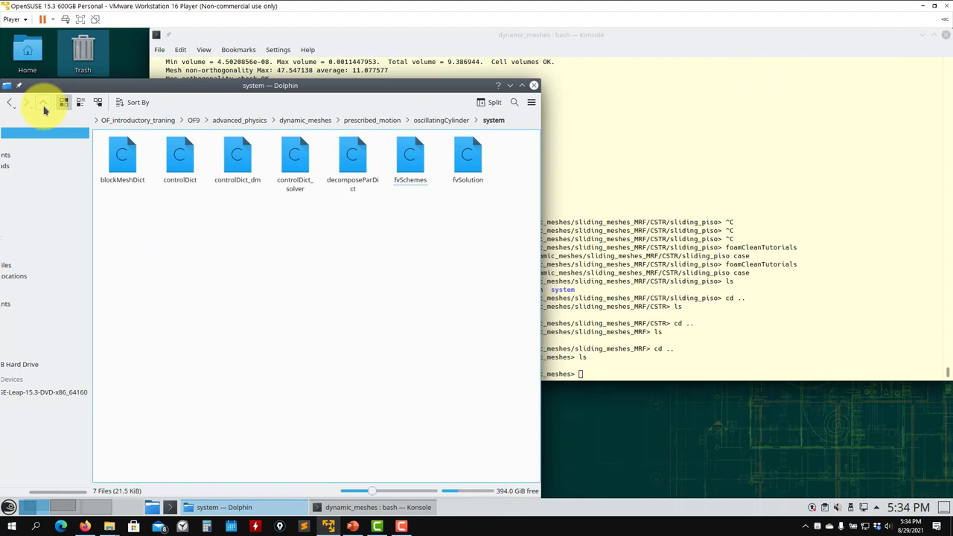
left_click(43, 102)
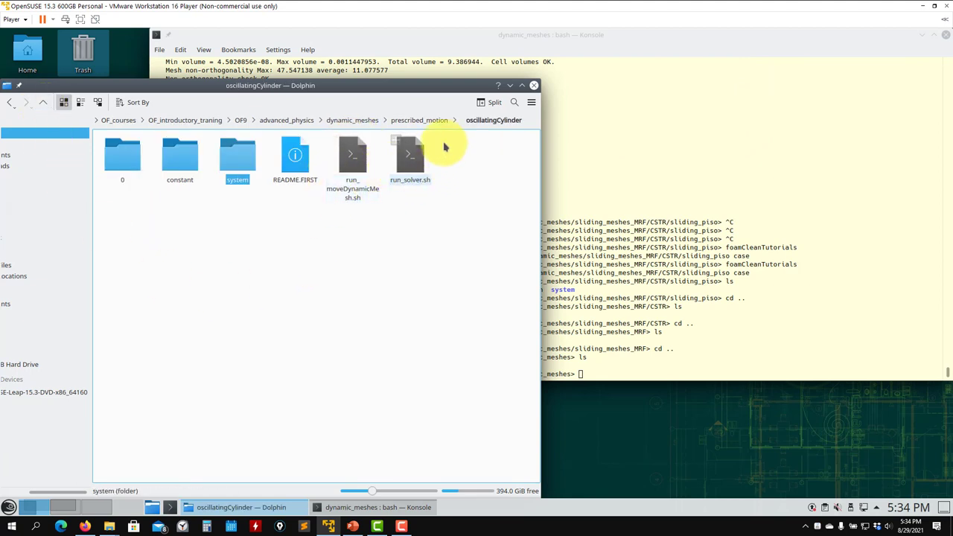
Open run_solver.sh and run_moveDynamicMesh.sh in Kate
right_click(406, 169)
mouse_move(462, 183)
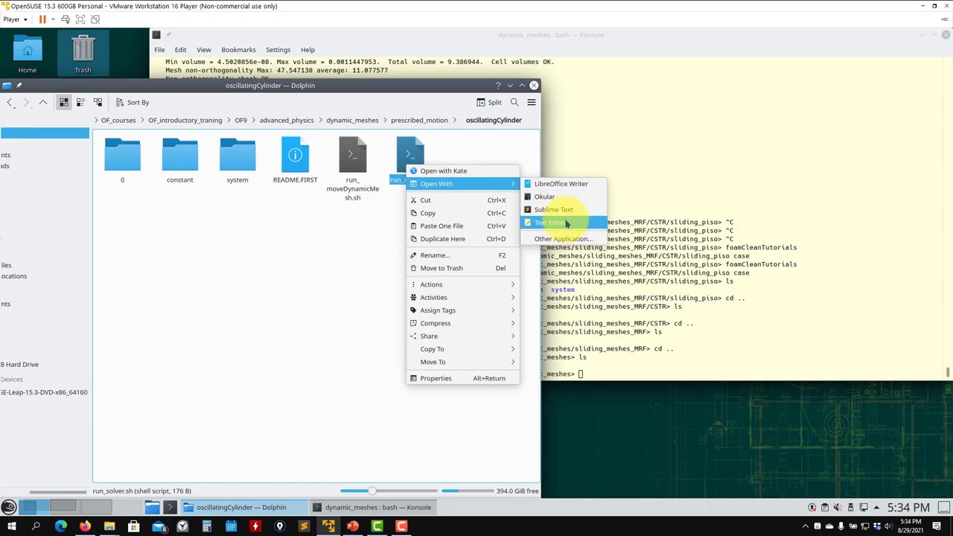
left_click(566, 223)
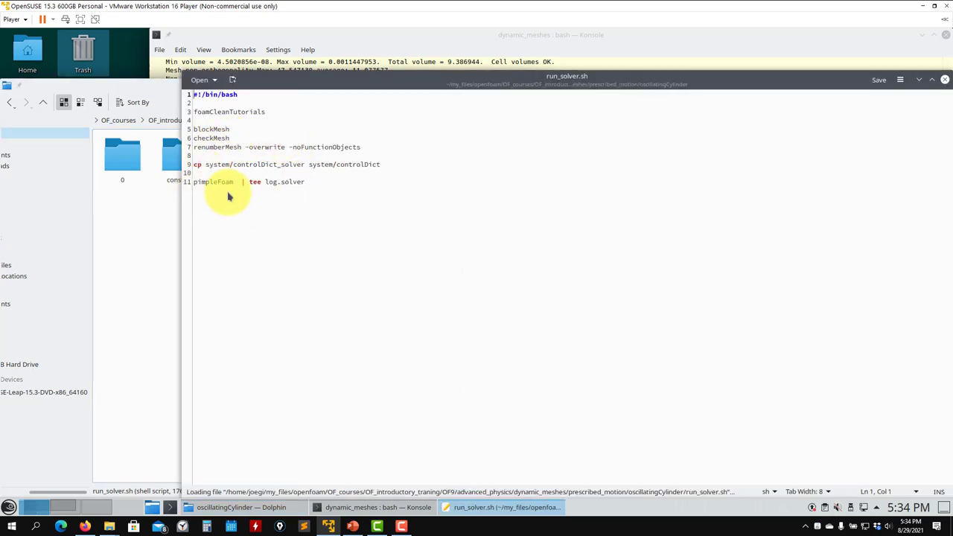
left_click(127, 228)
left_click_drag(352, 158, 632, 216)
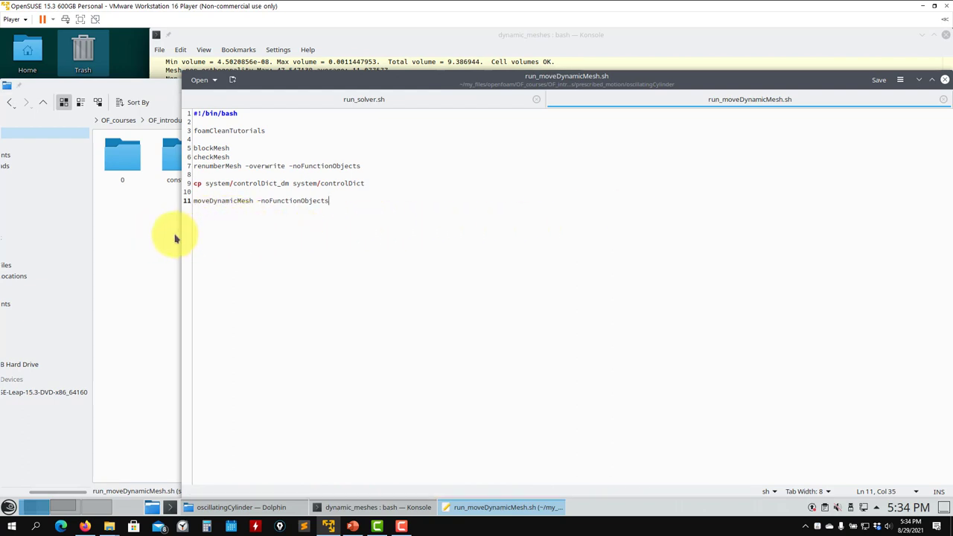
Open controlDict_solver and controlDict_dm from the system folder, then close Kate
left_click(137, 212)
double_click(237, 157)
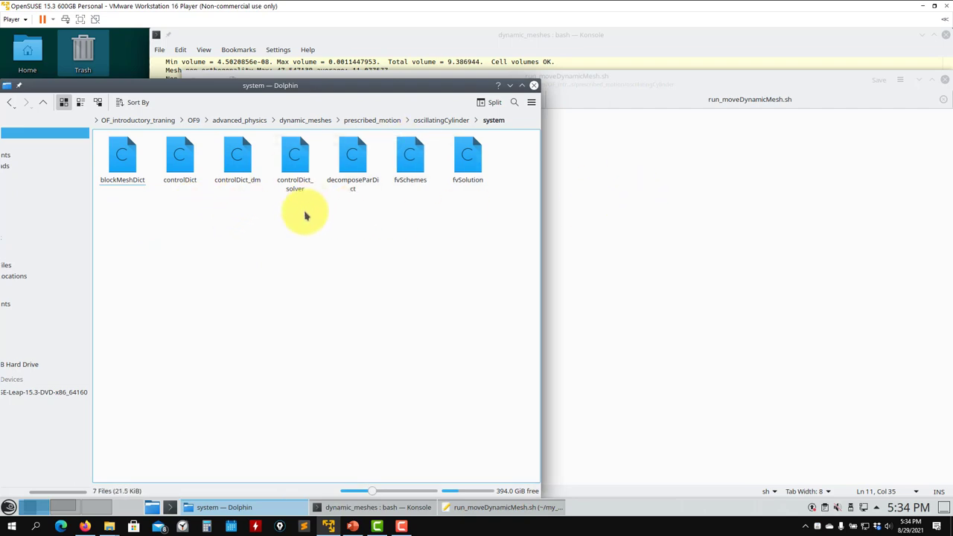
left_click_drag(295, 158, 734, 271)
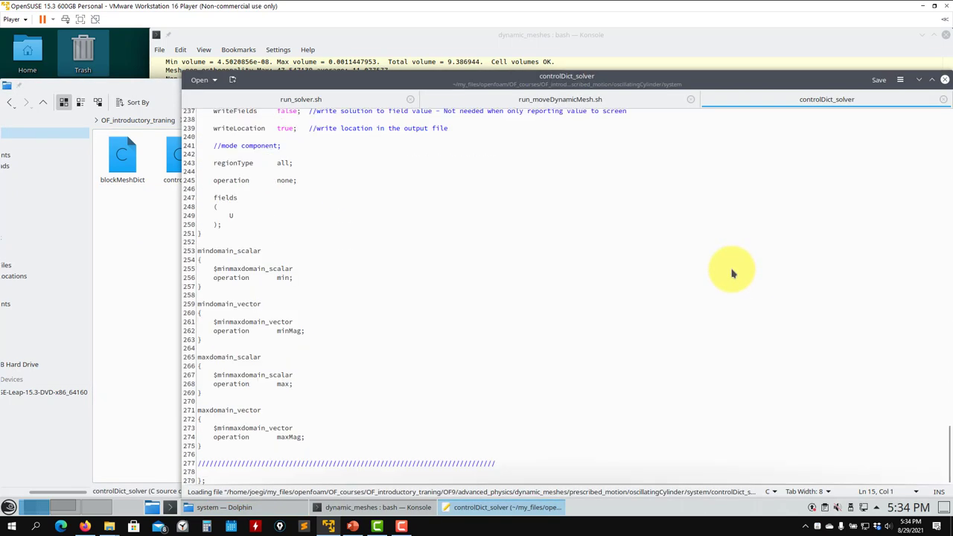
scroll(317, 283, "up", 20)
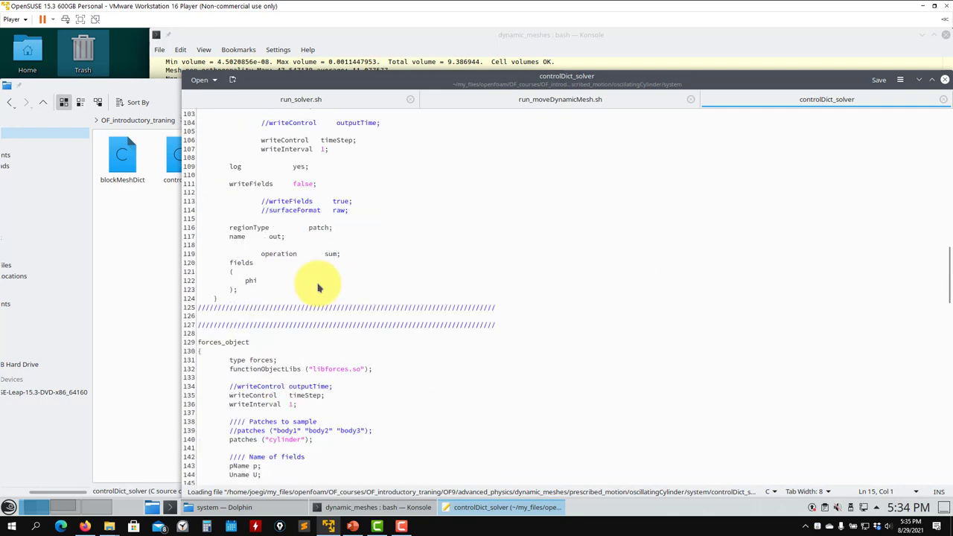
scroll(317, 287, "up", 6)
left_click(151, 233)
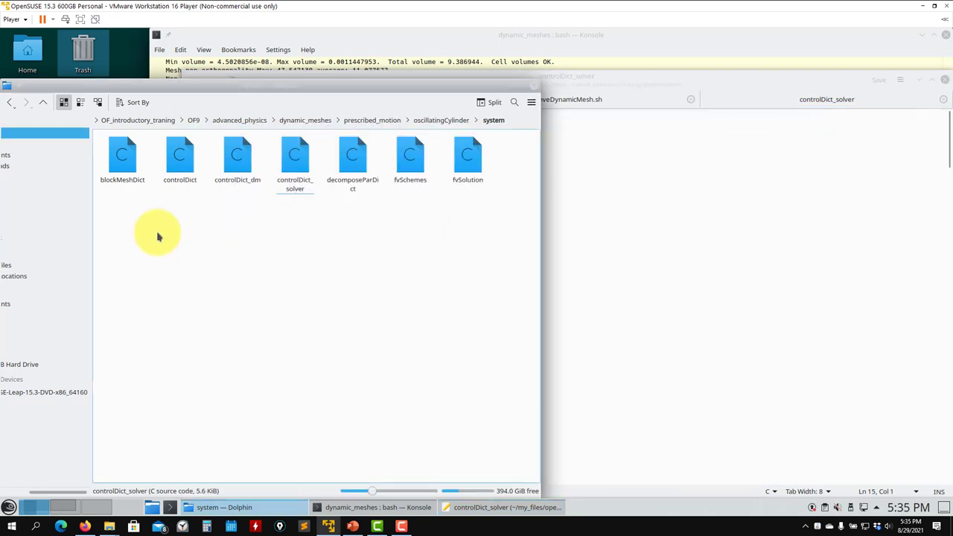
left_click_drag(248, 154, 602, 217)
scroll(339, 309, "down", 9)
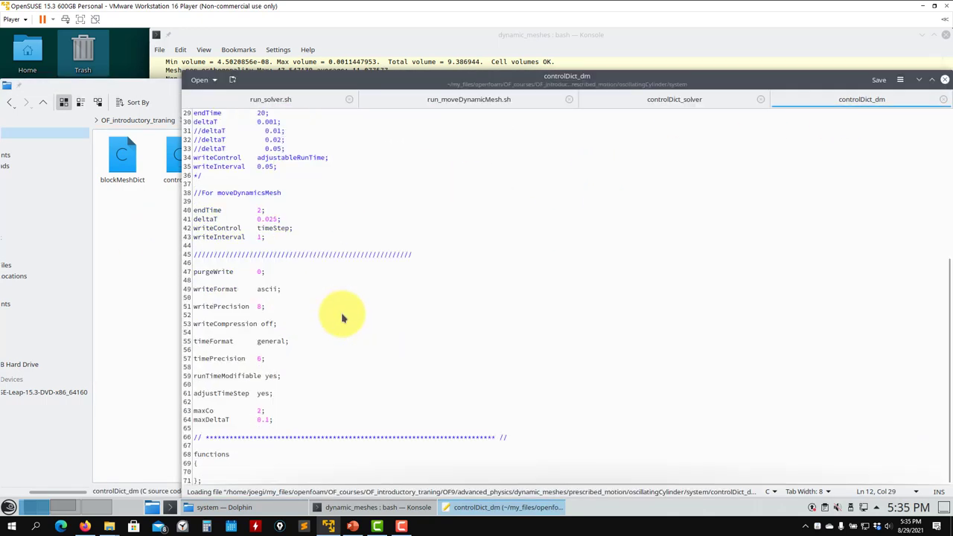
left_click(945, 79)
In Konsole, list dynamic_meshes and change into prescribed_motion/oscillatingCylinder
left_click(896, 111)
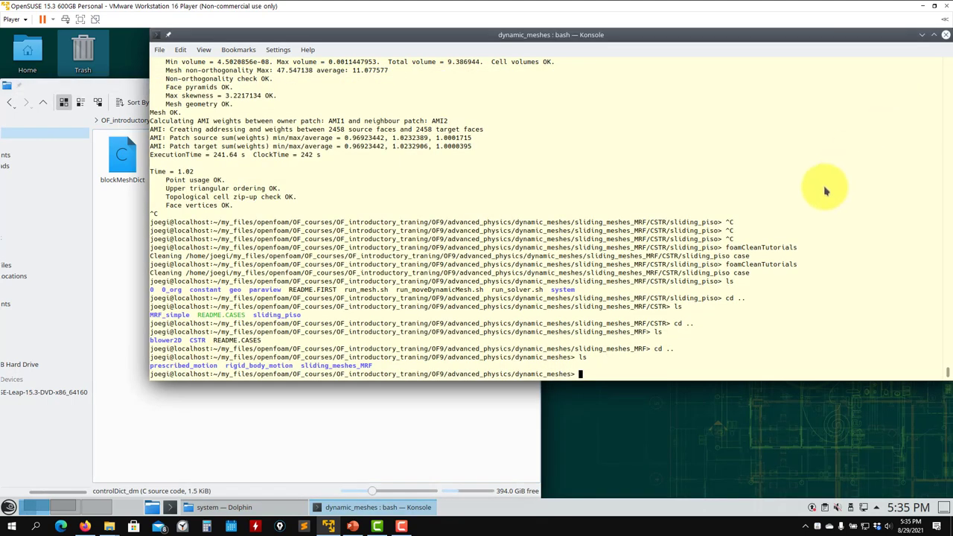
type("ls")
key("Return")
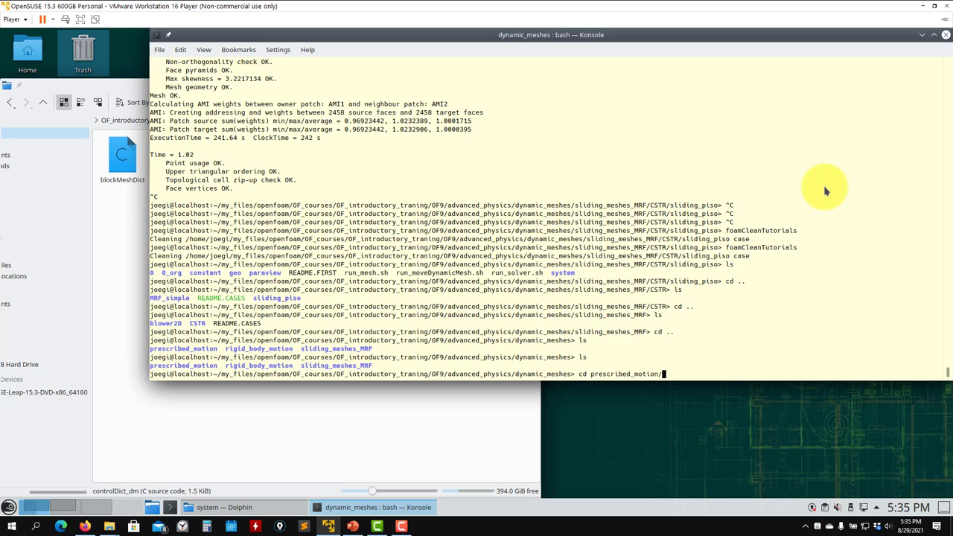
key("Return")
type("ls")
key("Return")
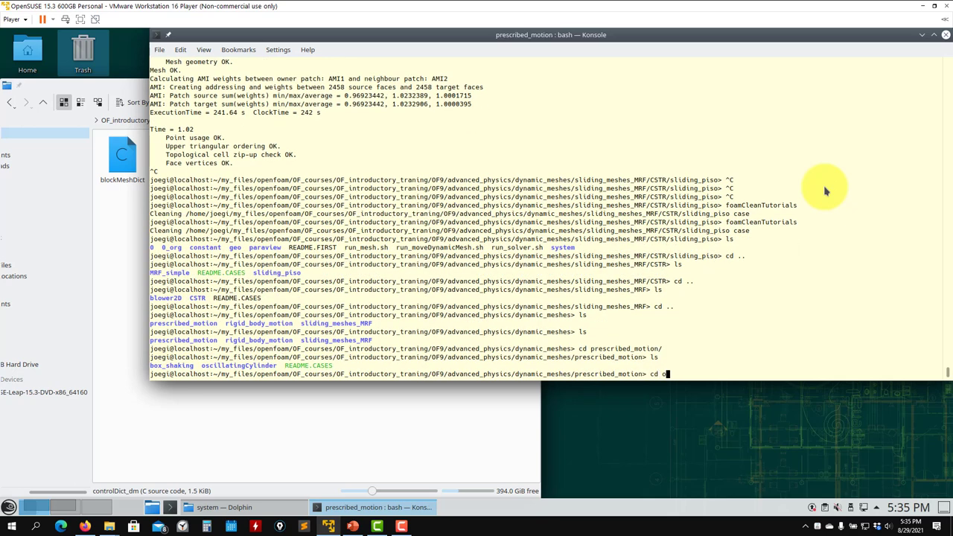
type("cd o")
key("Tab")
key("Return")
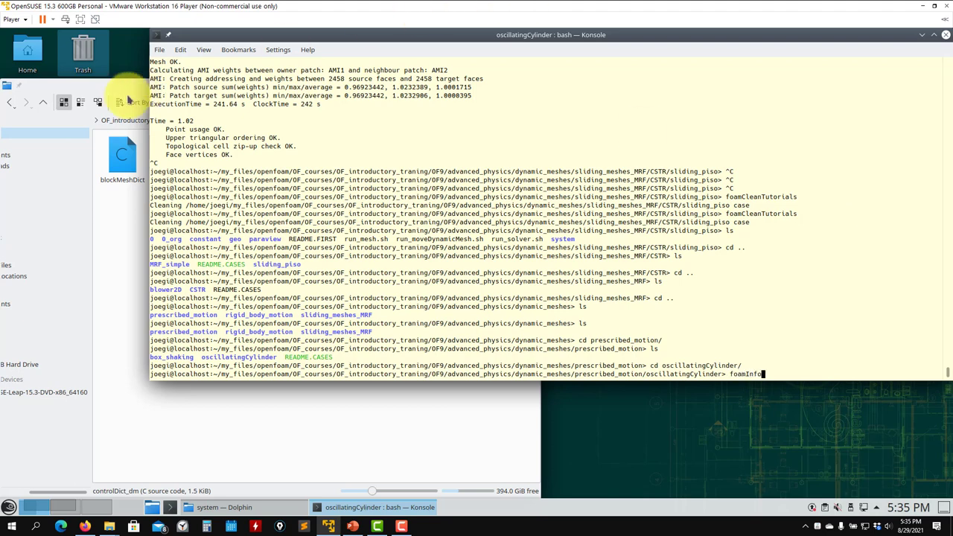
Open 0/pointDisplacement in a text editor and select the oscillatingDisplacement type
left_click(43, 103)
double_click(122, 156)
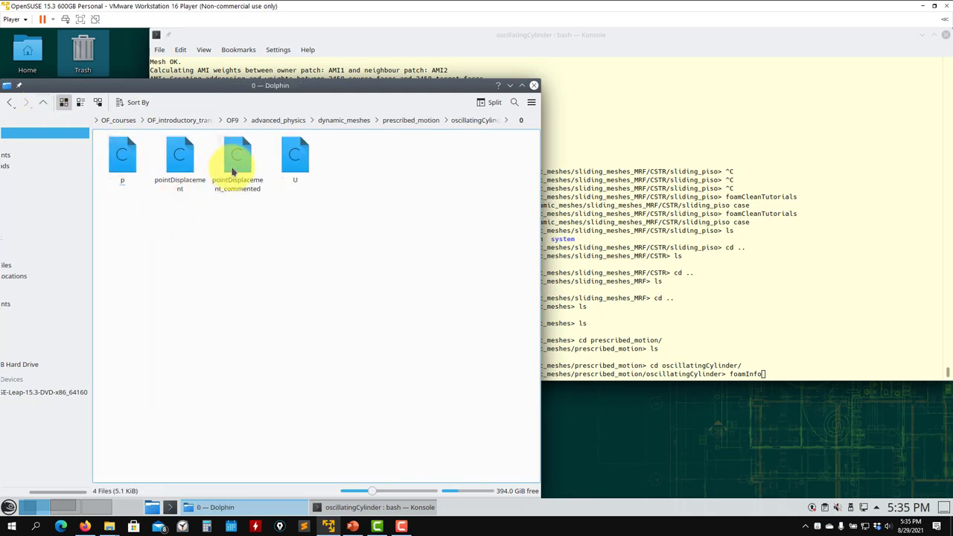
right_click(185, 172)
mouse_move(213, 189)
left_click(373, 166)
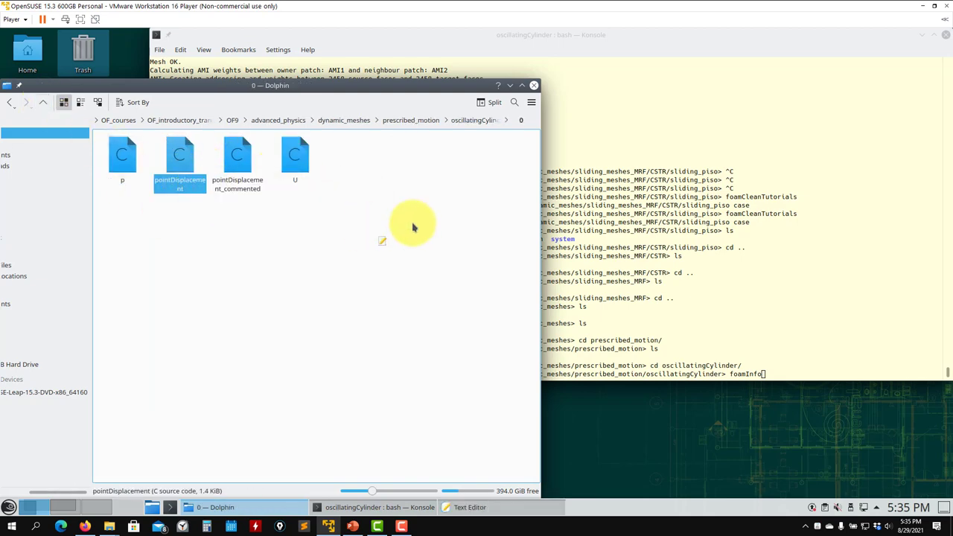
double_click(320, 347)
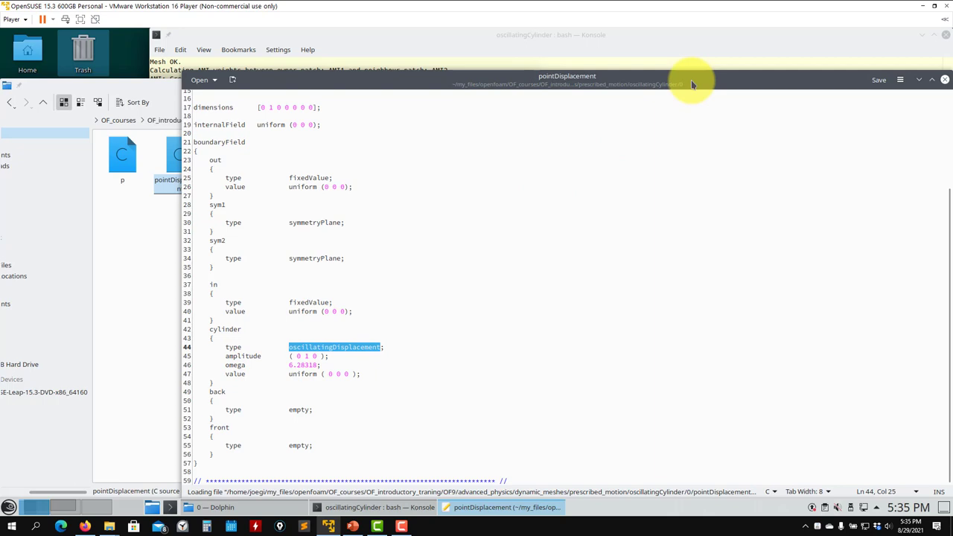
Run foamInfo to show the description of oscillatingDisplacement
left_click(682, 62)
type("foamInfo oscillatingDisplacement")
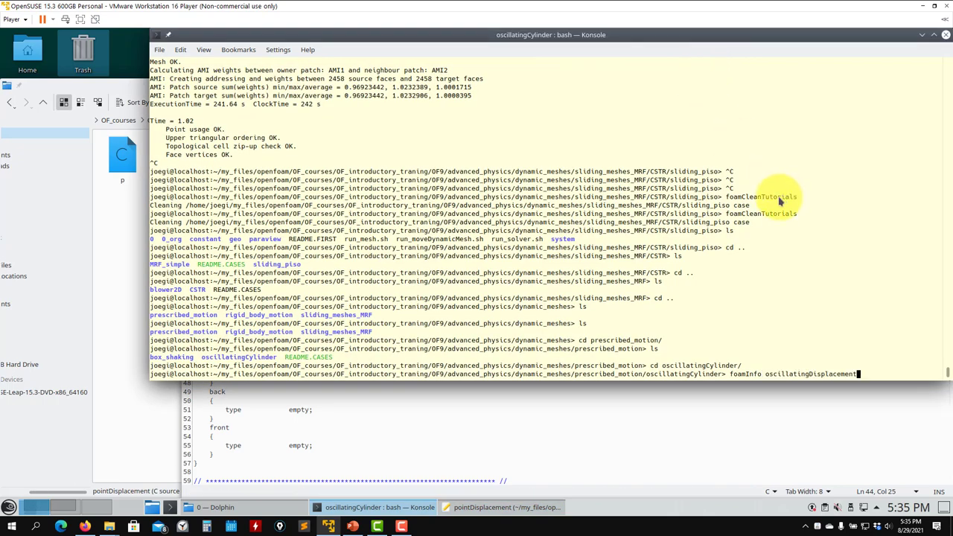
key("Return")
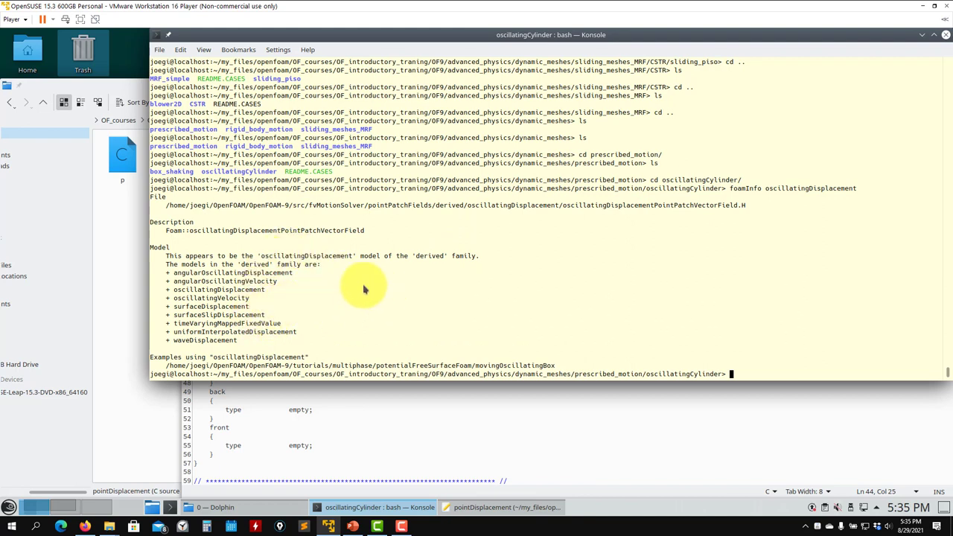
Print the oscillatingDisplacement header file with cat, using the path from foamInfo
double_click(378, 368)
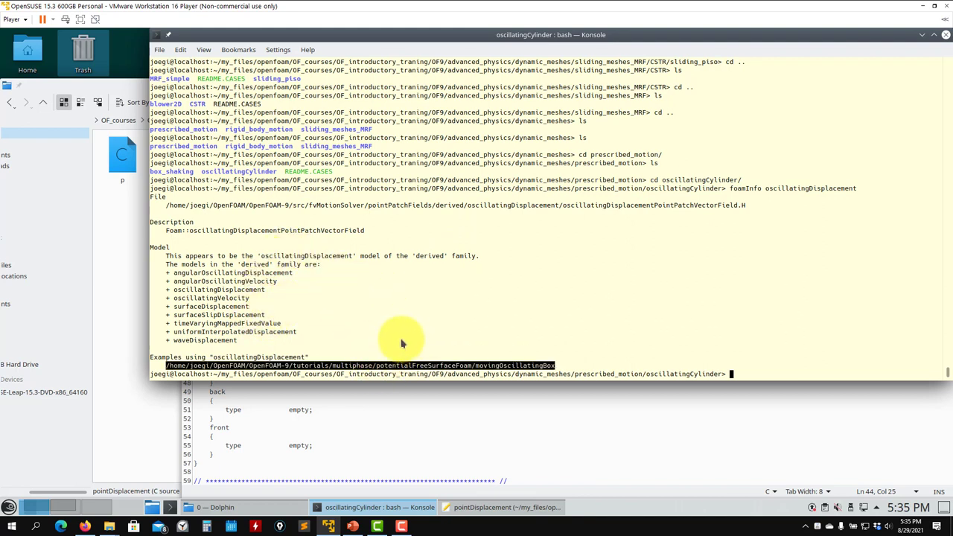
double_click(487, 205)
middle_click(659, 300)
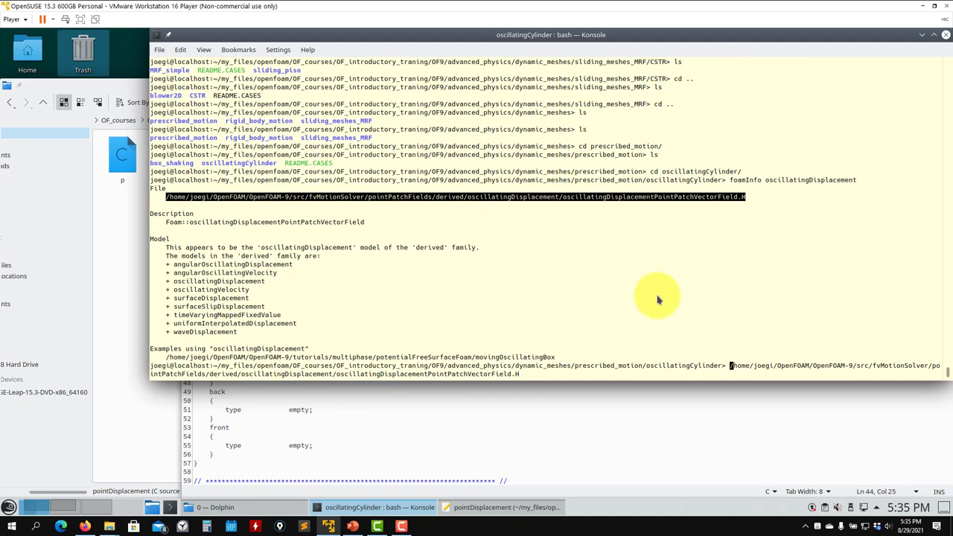
type("cat")
key("Return")
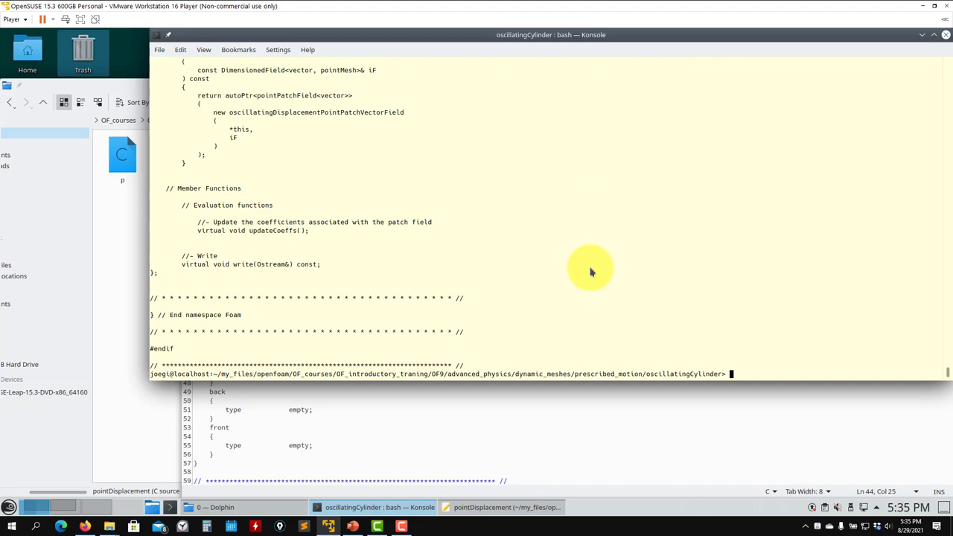
scroll(590, 273, "up", 20)
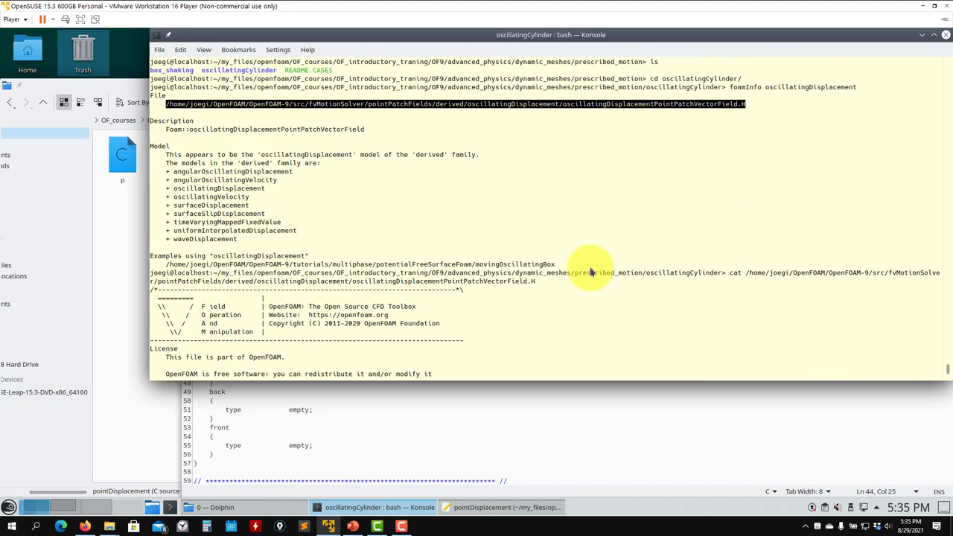
scroll(571, 265, "down", 2)
scroll(549, 261, "up", 2)
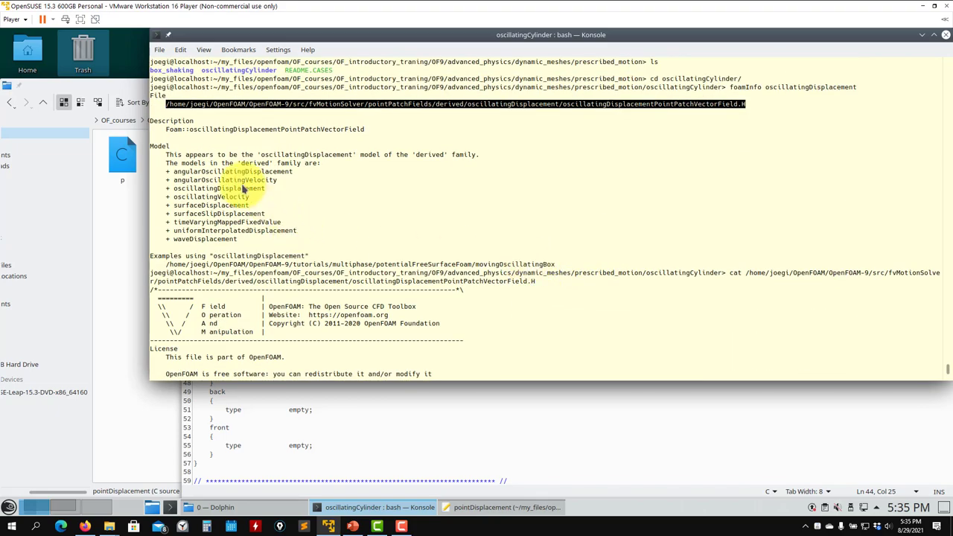
scroll(232, 180, "down", 20)
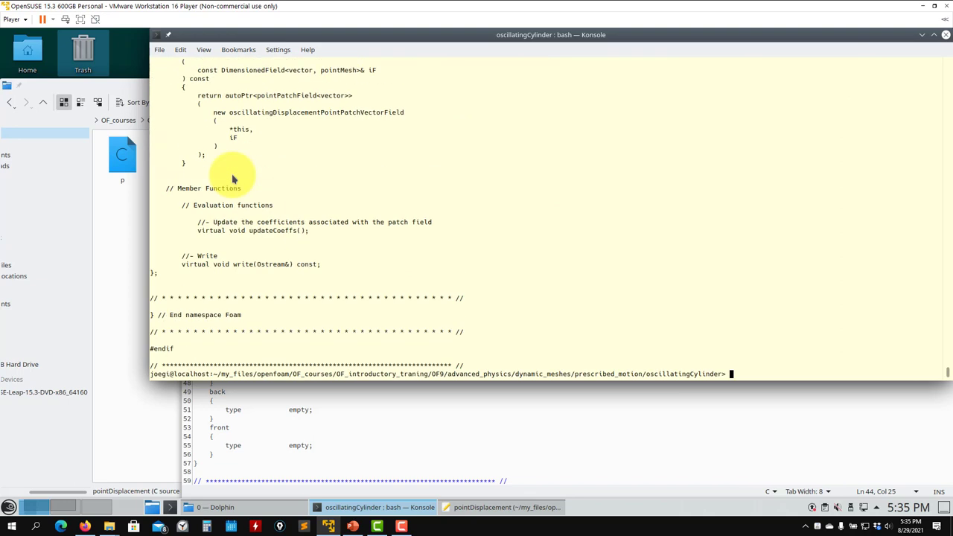
Clear the terminal and list the oscillatingCylinder case contents
type("ar")
key("Return")
type("ls")
key("Return")
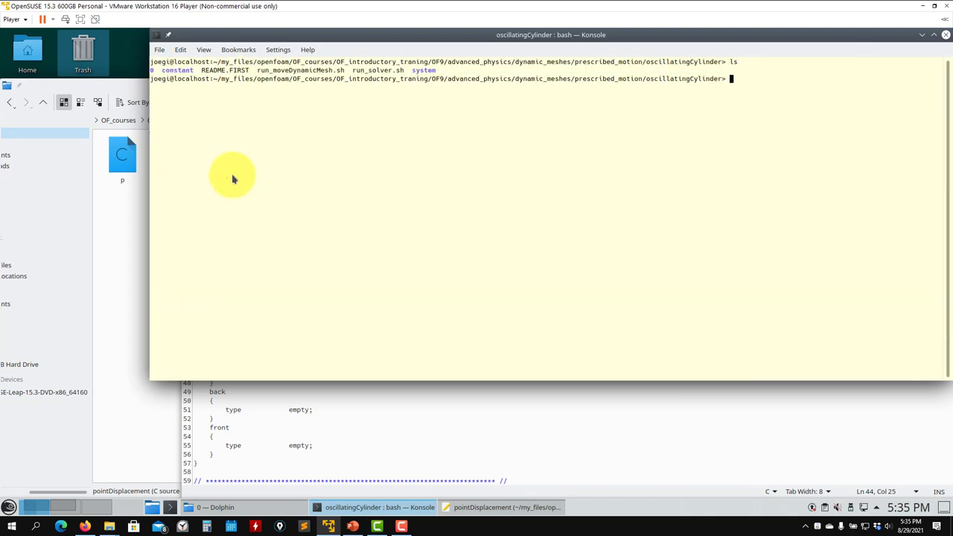
Open constant/dynamicMeshDict in Kate and paste displacementLaplacian after foamInfo in Konsole
left_click(397, 408)
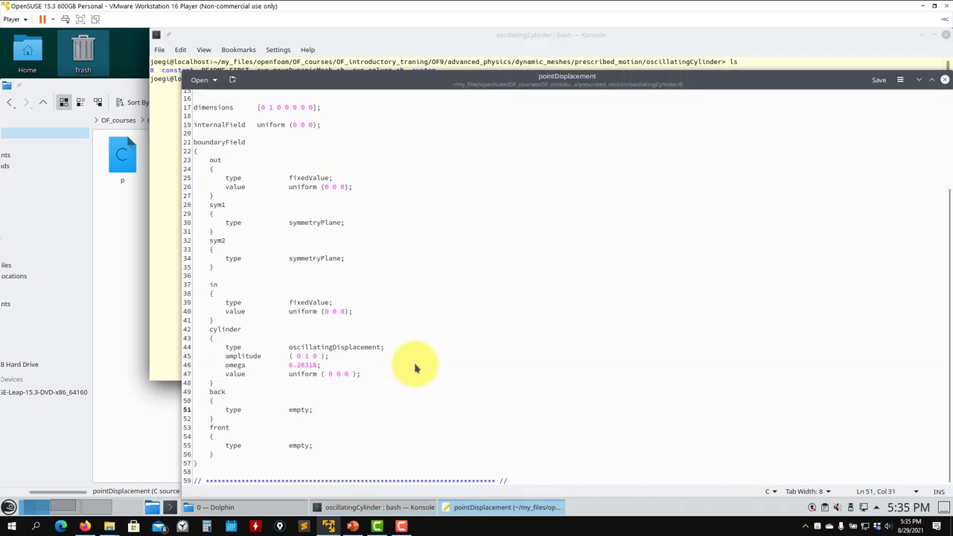
left_click(56, 130)
left_click(43, 102)
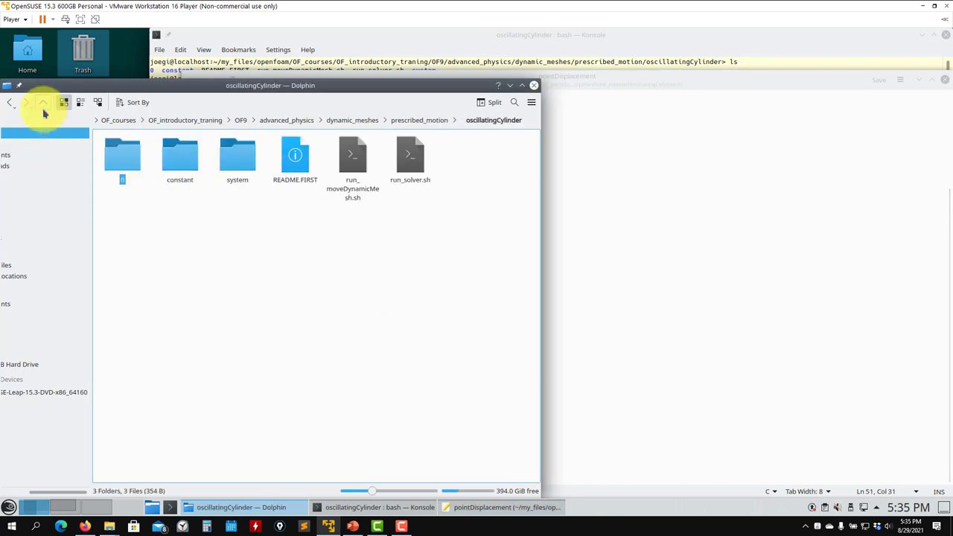
left_click(179, 156)
left_click_drag(123, 157, 604, 270)
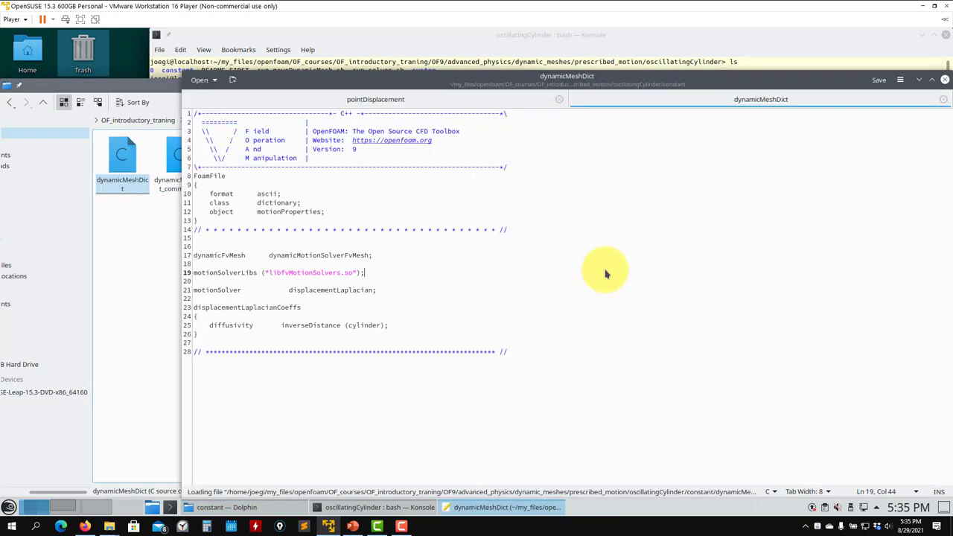
double_click(308, 290)
left_click(667, 48)
middle_click(630, 206)
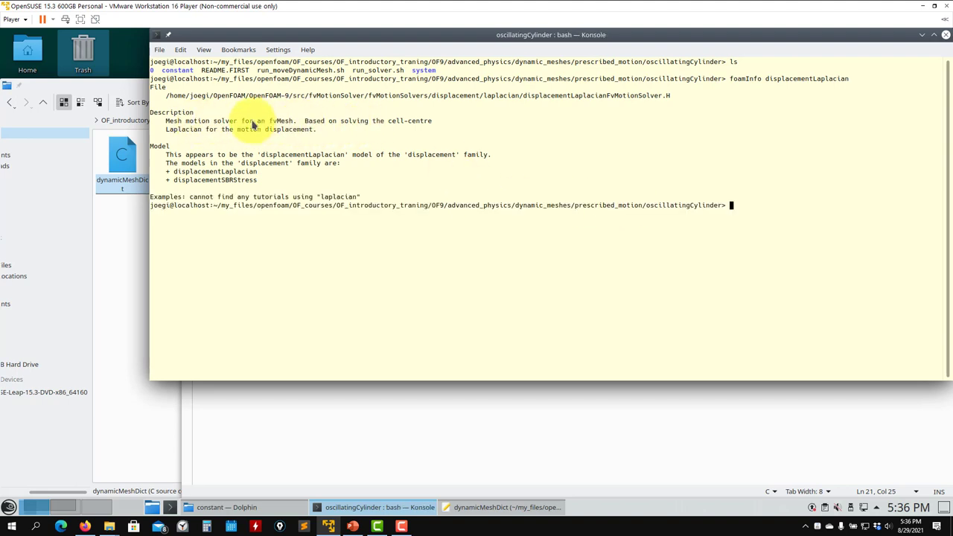
Change into the displacement laplacian source folder from the pasted header path, then list it
double_click(464, 99)
middle_click(792, 186)
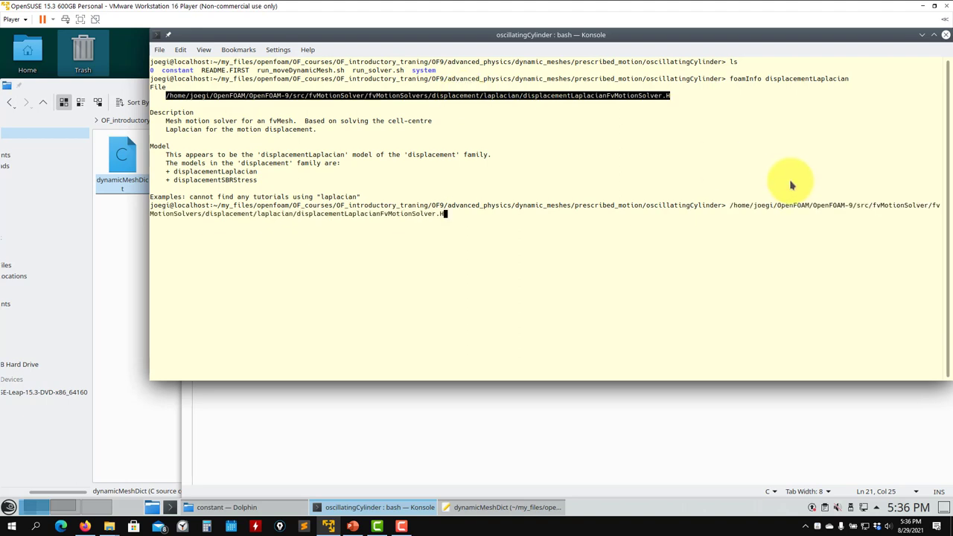
type("cd")
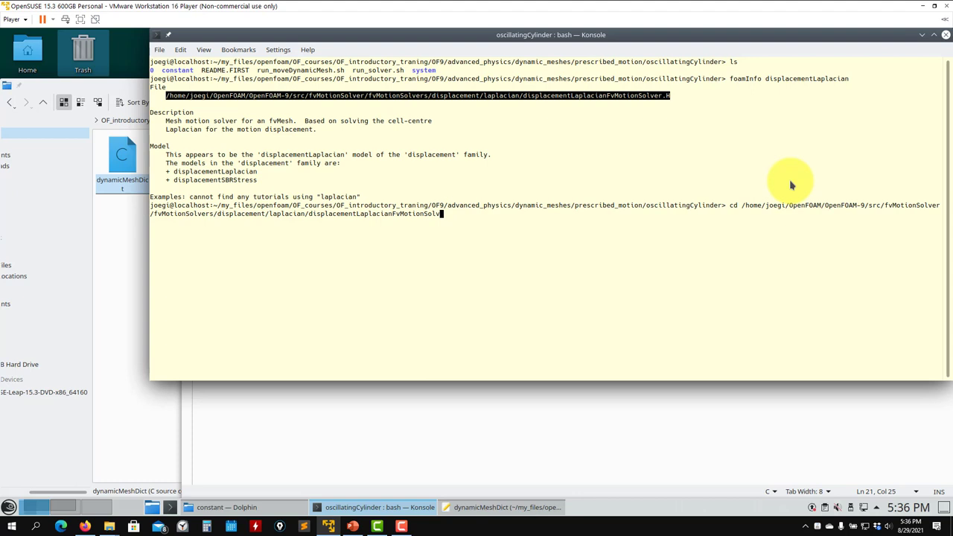
key("BackSpace")
key("Return")
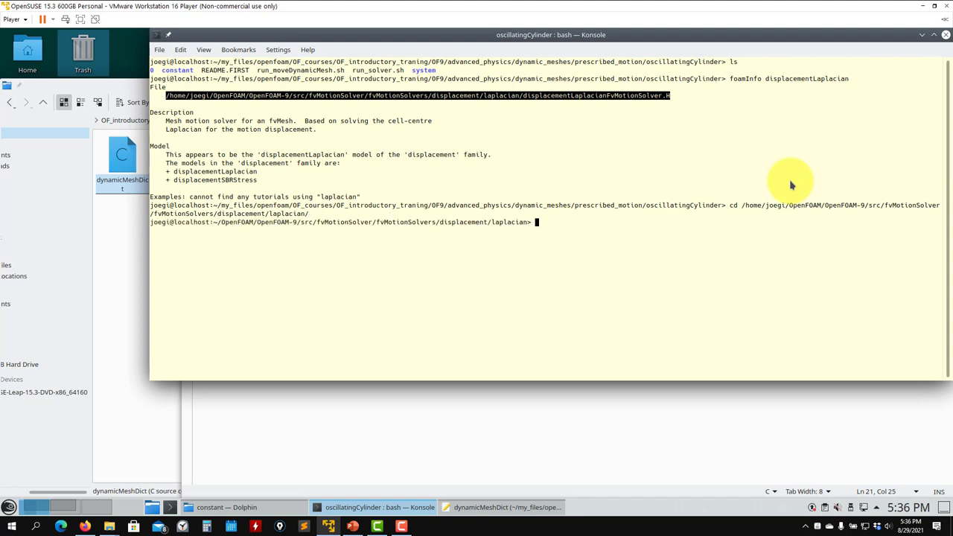
type("ls")
key("Return")
Step up to the displacement folder and back into laplacian, listing the files at each level
type("cd ..")
key("Return")
type("ls")
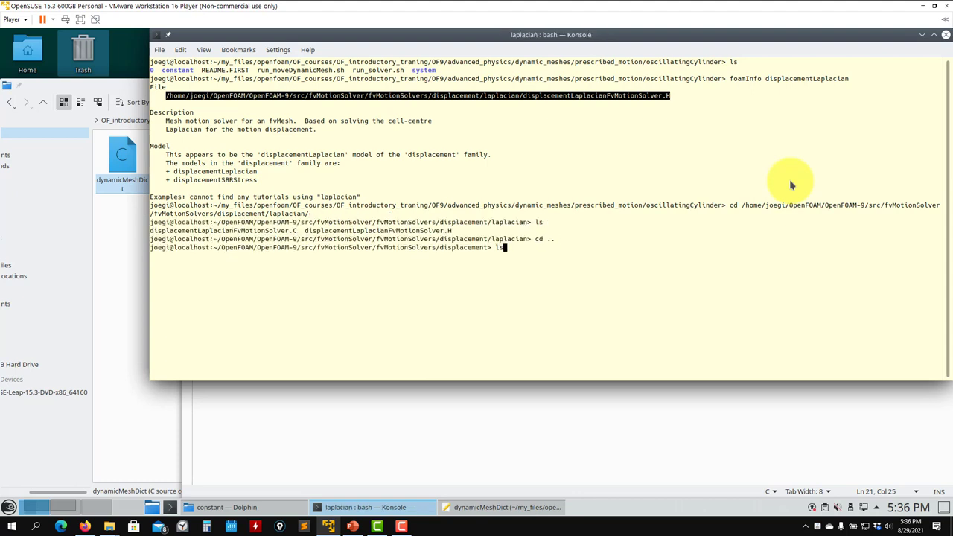
key("Return")
type("cd la")
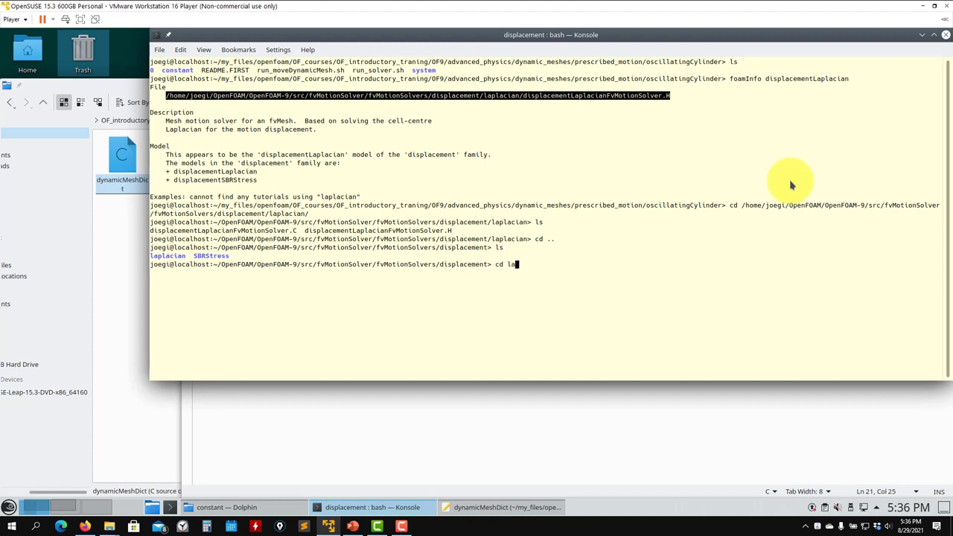
key("Tab")
key("Return")
type("ls")
key("Return")
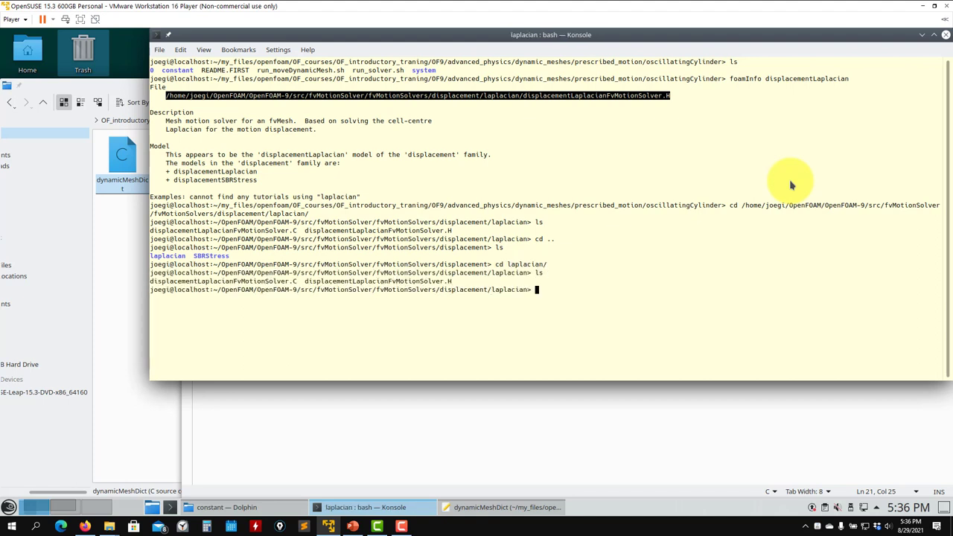
Climb up to the fvMotionSolvers folder, clear the terminal and list its subfolders
type("cd ..")
key("Return")
type("ls")
key("Return")
type("cd .")
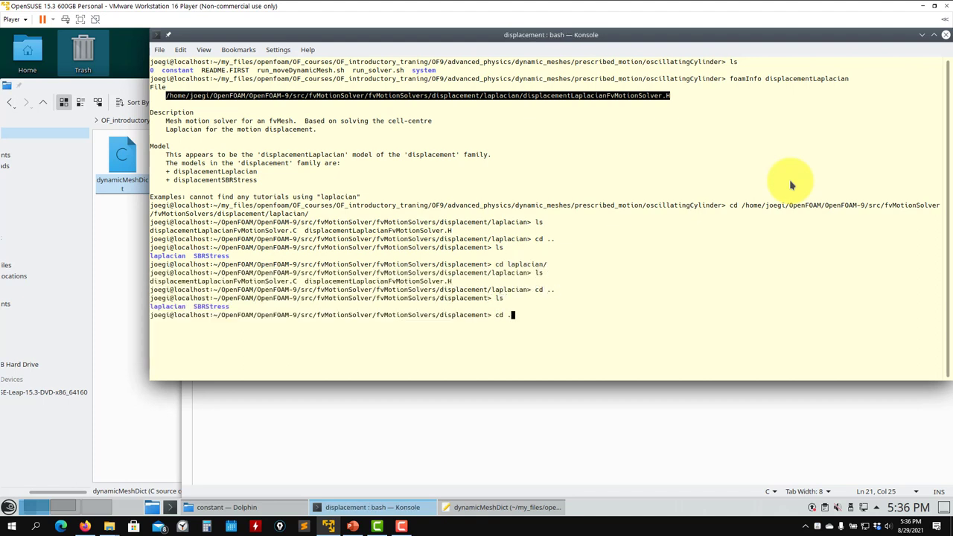
type(".")
key("Return")
type("ls")
key("Return")
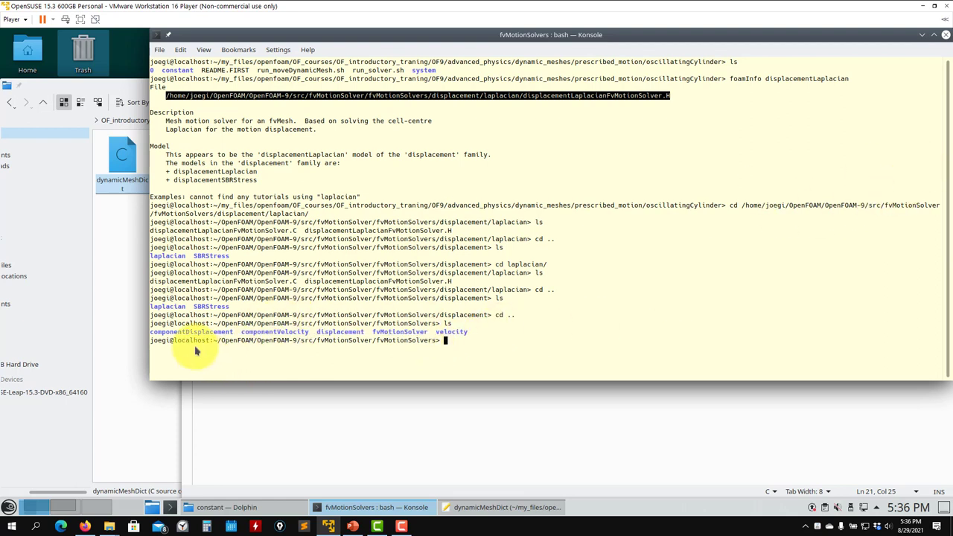
type("clear")
key("Return")
type("ls")
key("Return")
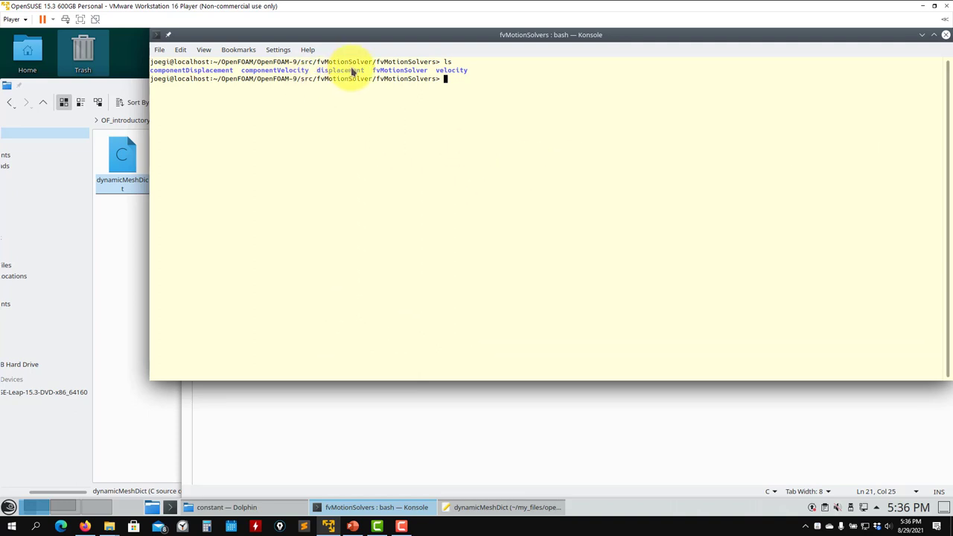
Close Kate and exit the terminal, returning to the oscillatingCylinder case folder in Dolphin
left_click(450, 420)
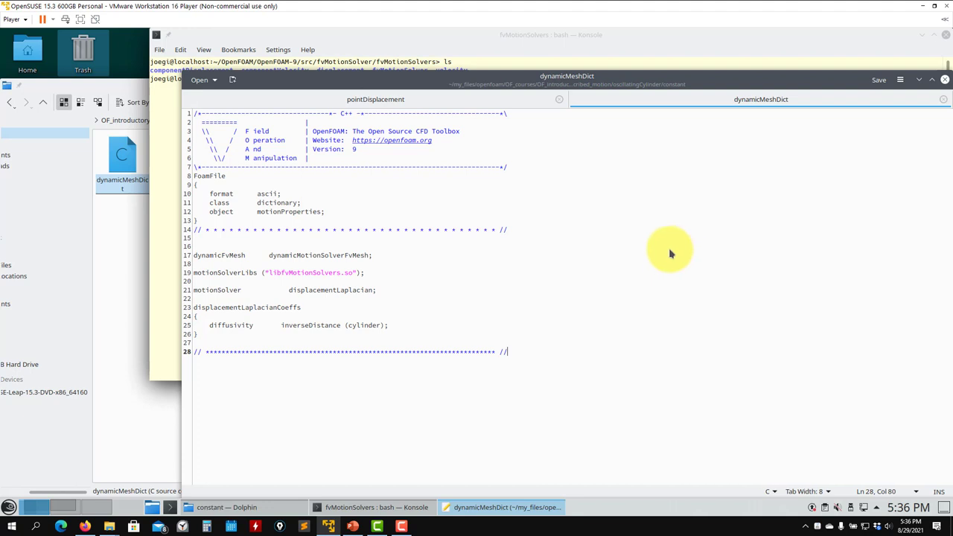
left_click(945, 80)
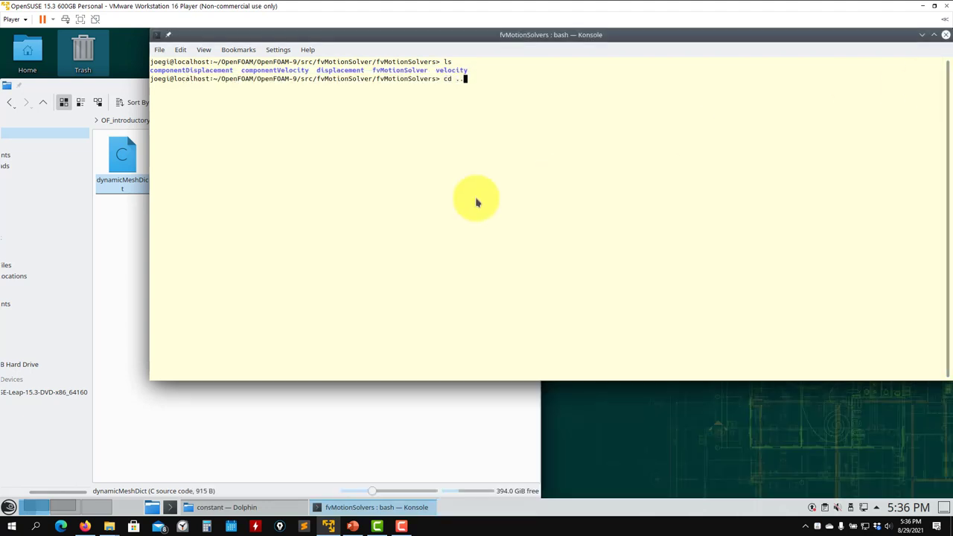
type("exit")
key("Return")
left_click(436, 120)
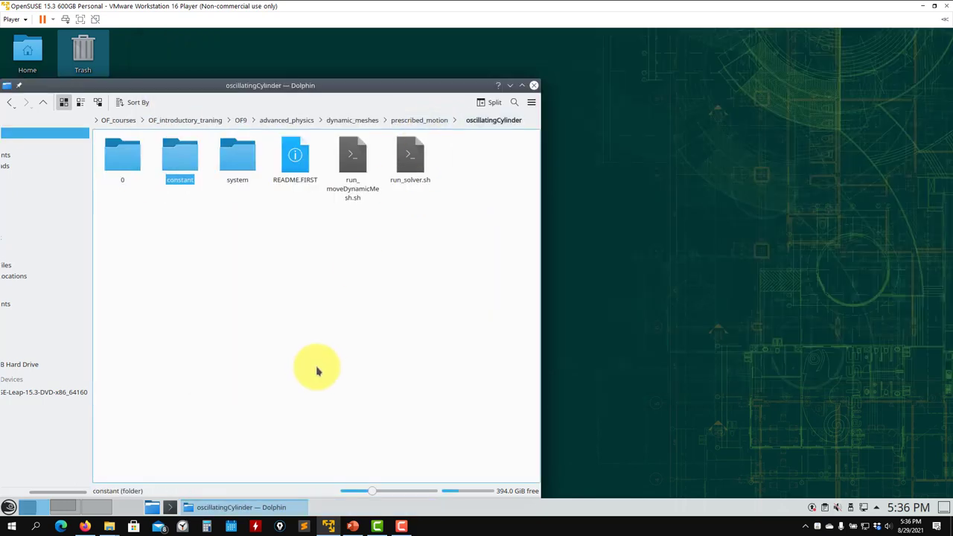
Open a terminal in the oscillatingCylinder case folder and list its files
right_click(316, 370)
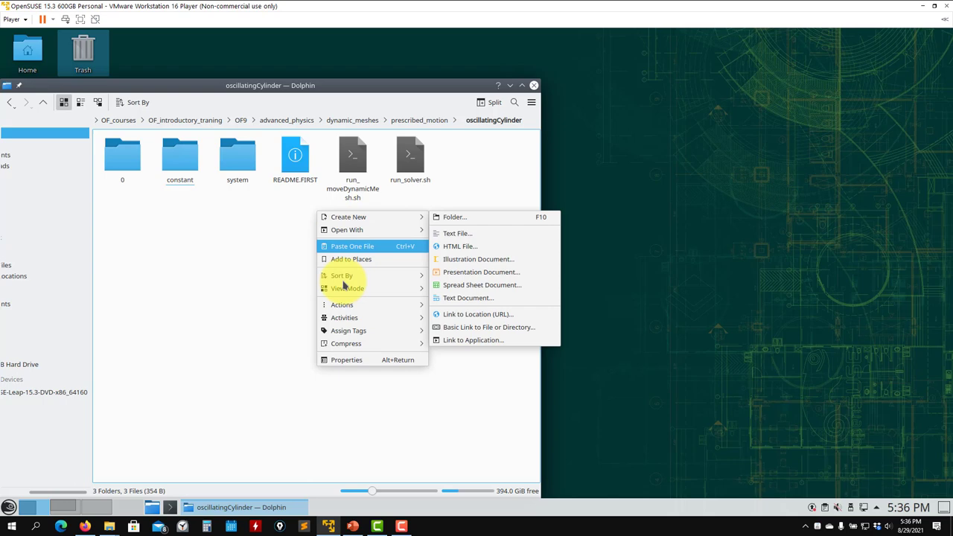
mouse_move(383, 305)
left_click(491, 319)
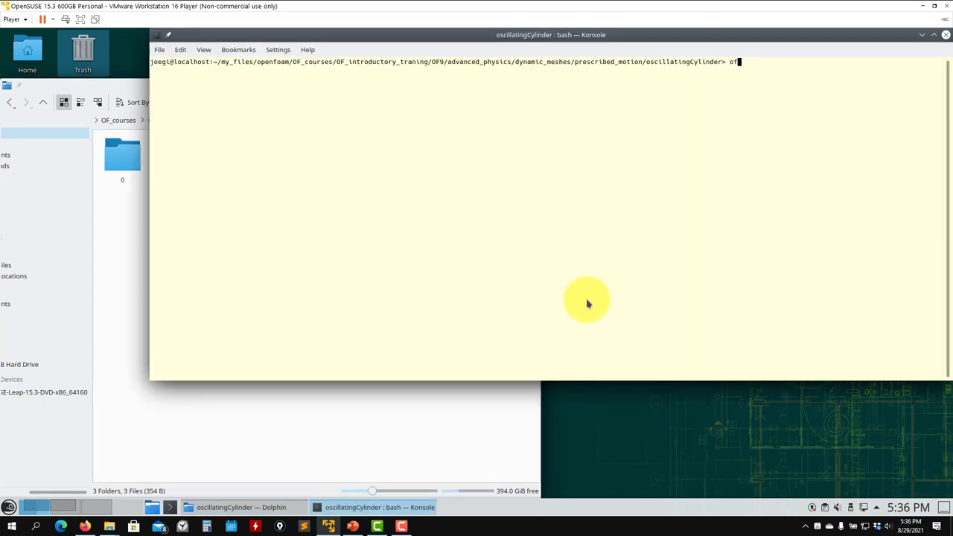
type("ls")
key("Return")
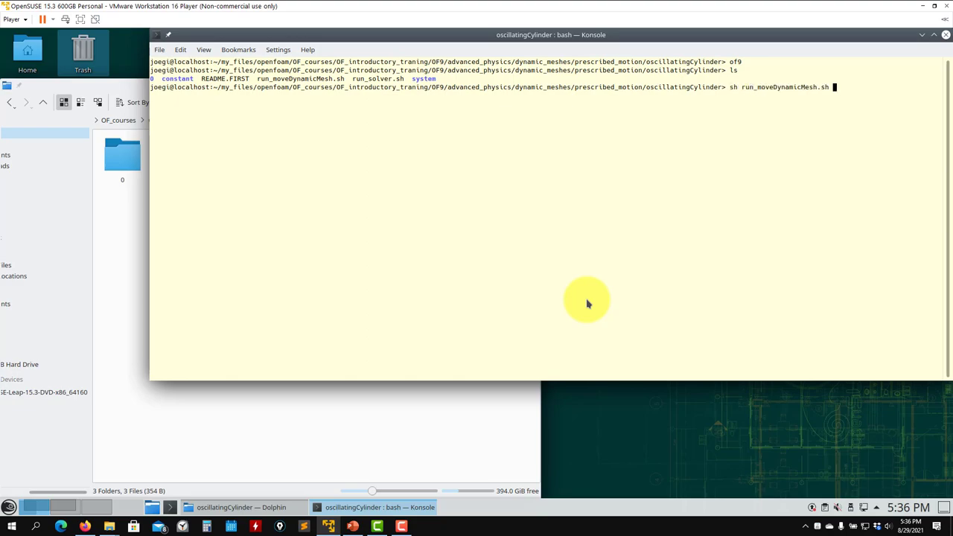
Run the moveDynamicMesh script and review the mesh check output
key("Return")
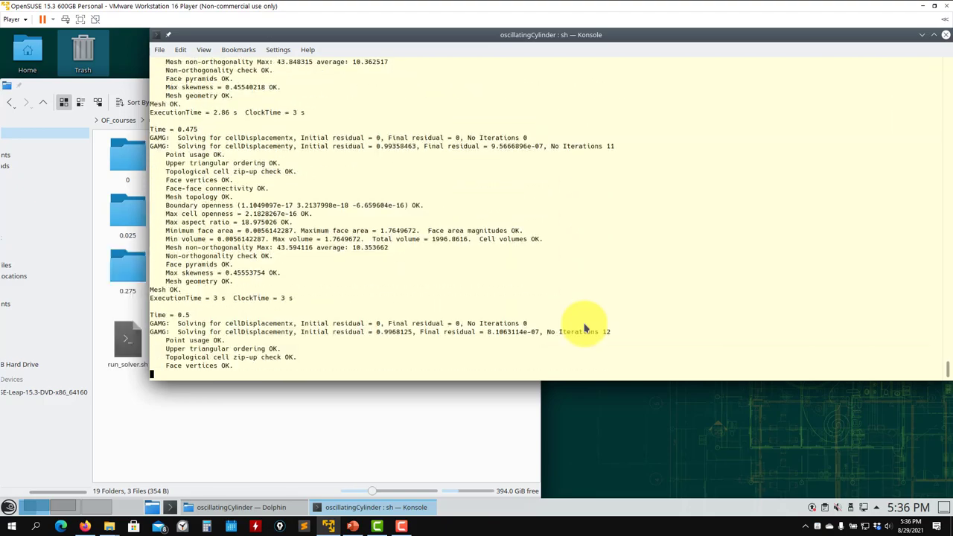
scroll(322, 221, "up", 10)
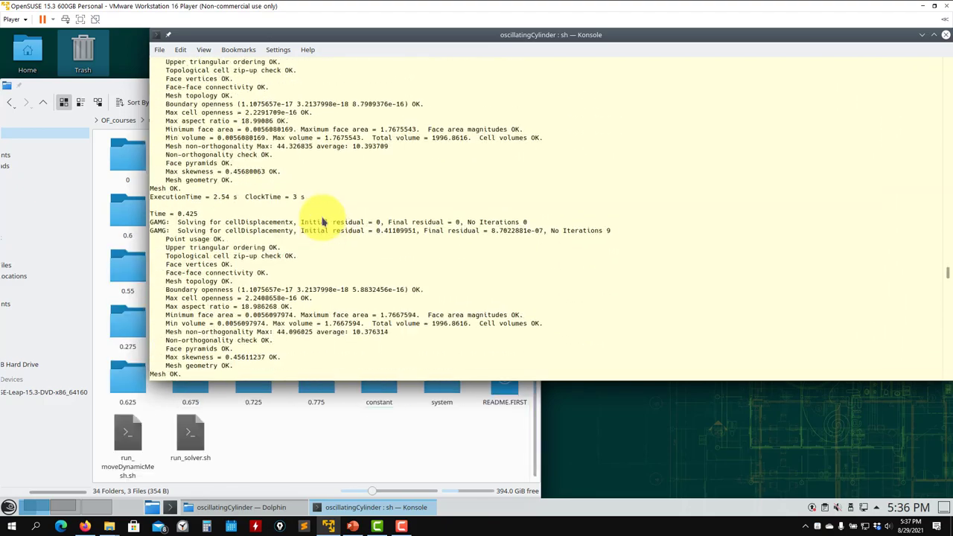
scroll(323, 221, "up", 5)
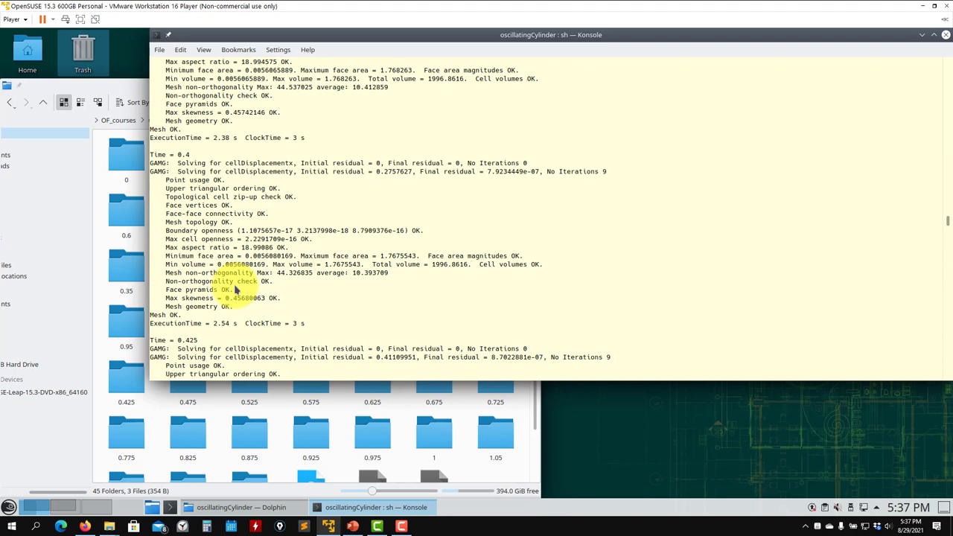
left_click_drag(235, 306, 158, 180)
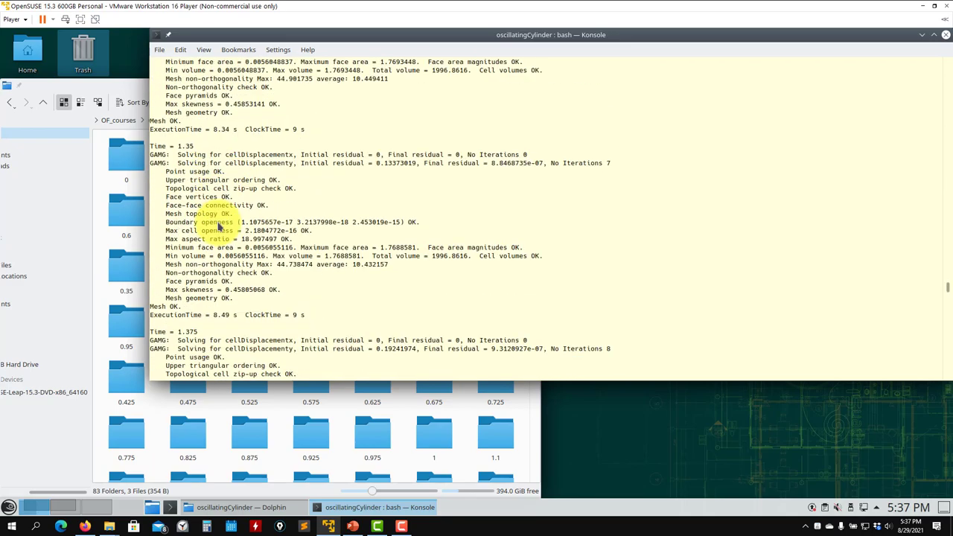
After the run finishes at time 2, launch paraFoam on the case
key("Return")
key("Return")
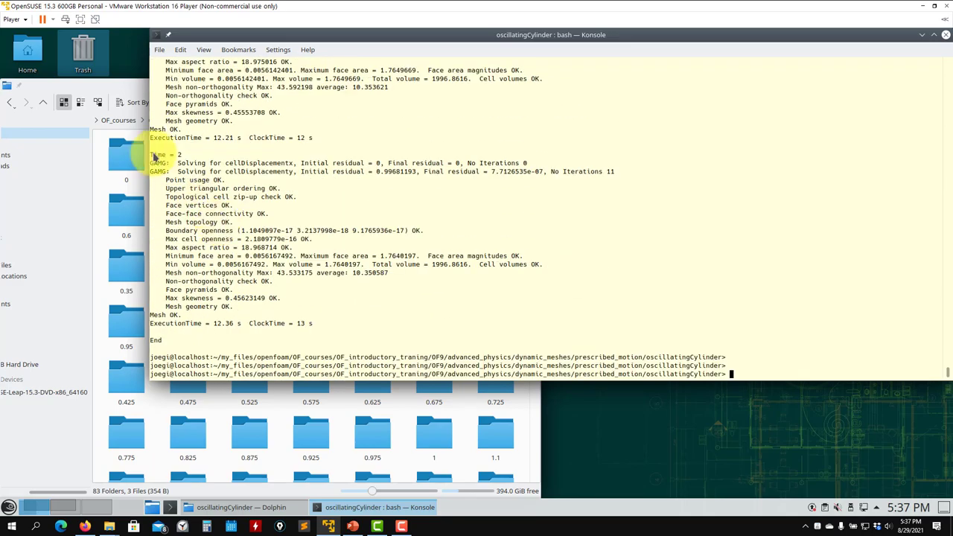
key("Return")
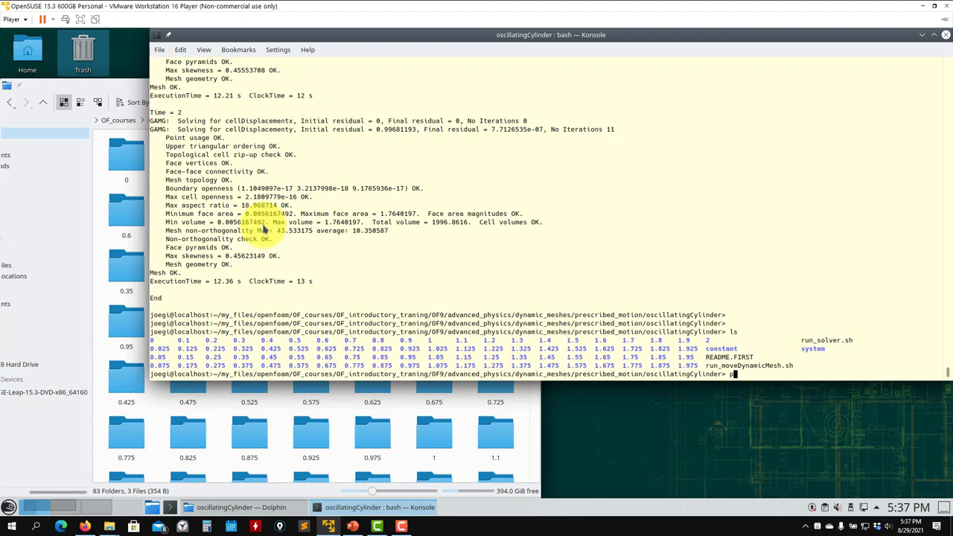
type("paraFoam")
key("Return")
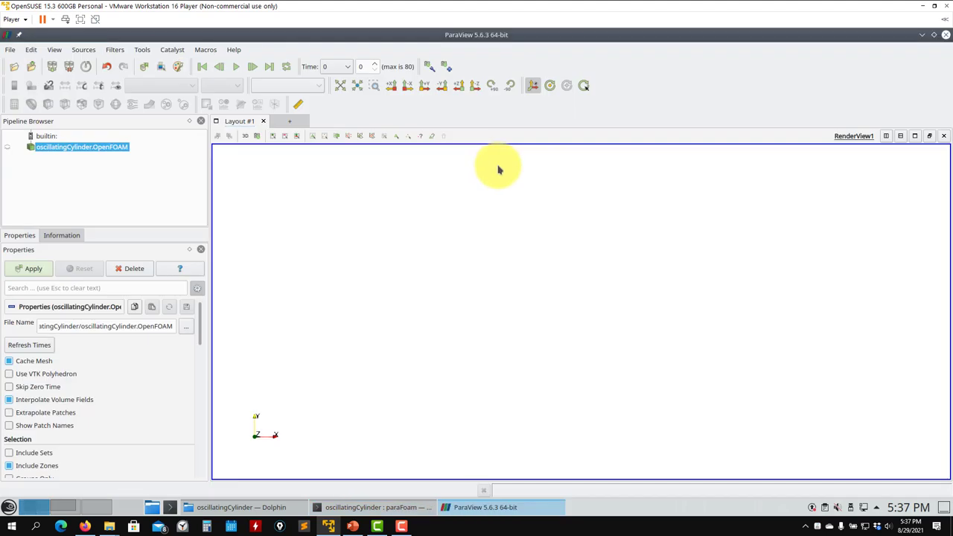
Apply the case mesh and display it as Surface With Edges
left_click(30, 269)
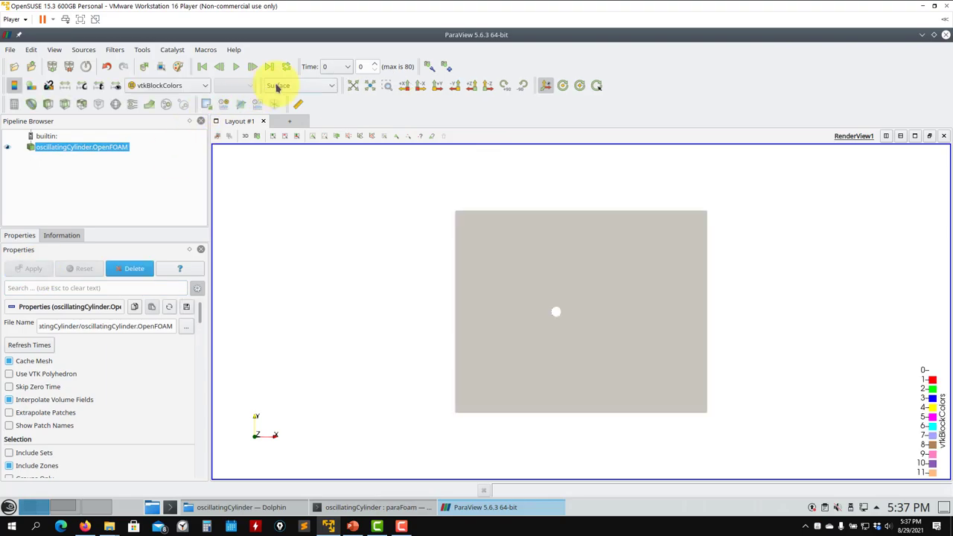
left_click(202, 87)
left_click(311, 85)
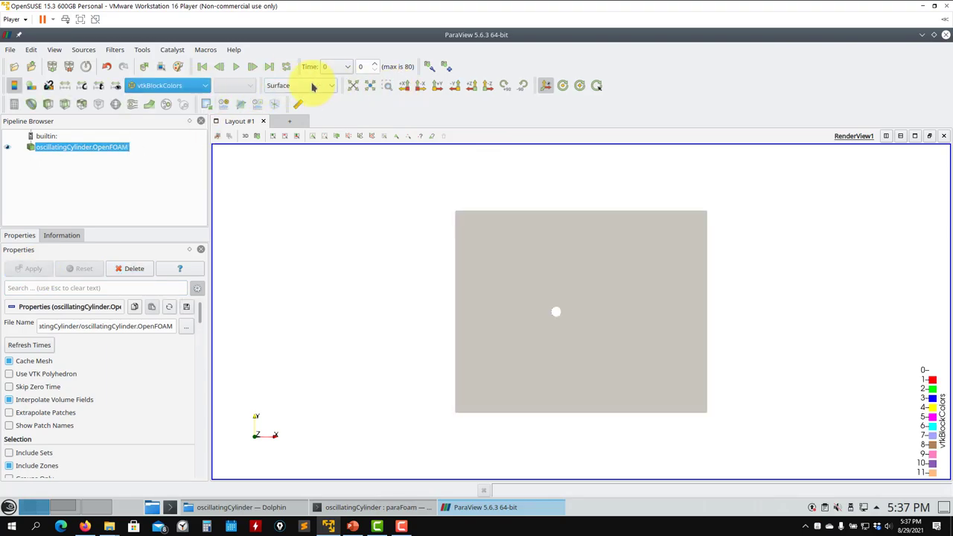
left_click(311, 85)
left_click(310, 170)
scroll(492, 318, "up", 5)
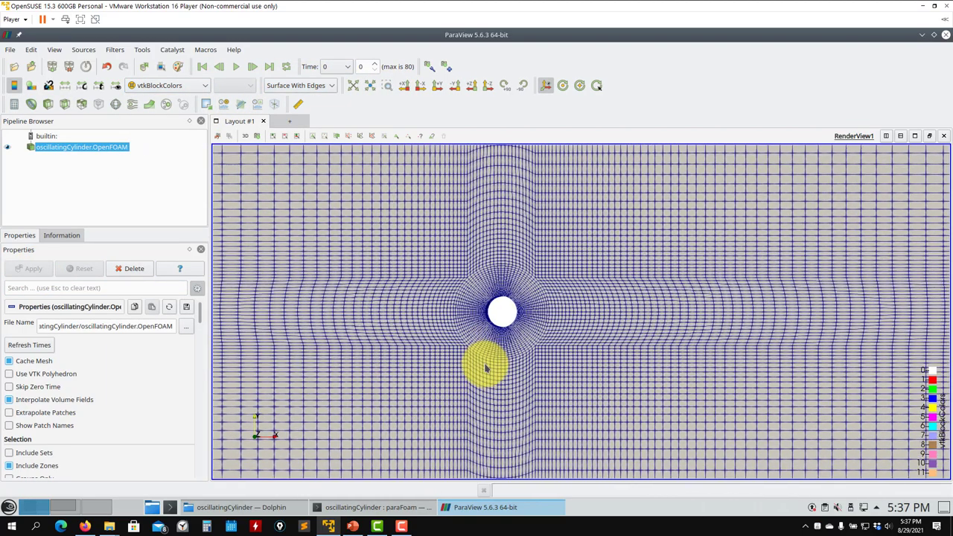
Play the deforming-mesh animation through time 2, then close ParaView
left_click(236, 69)
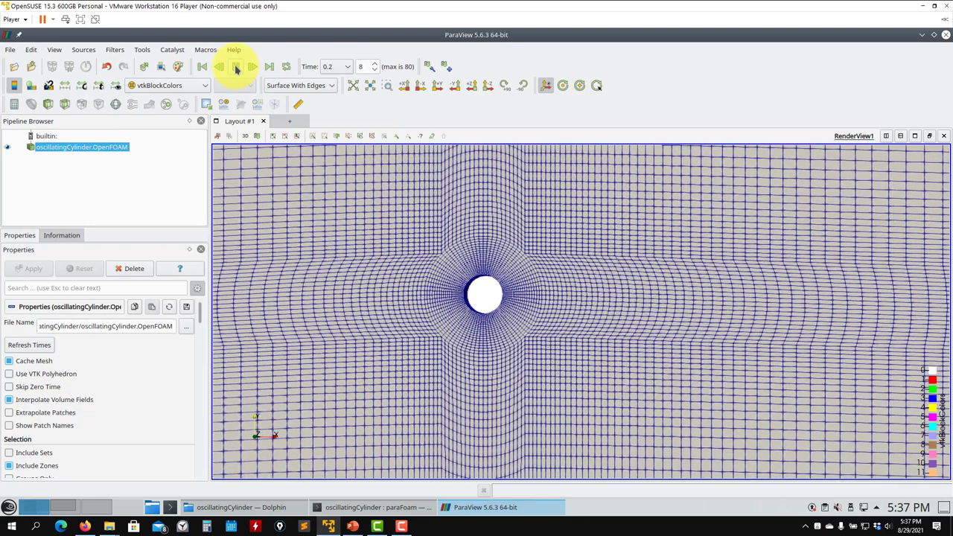
scroll(484, 227, "down", 3)
scroll(497, 208, "down", 2)
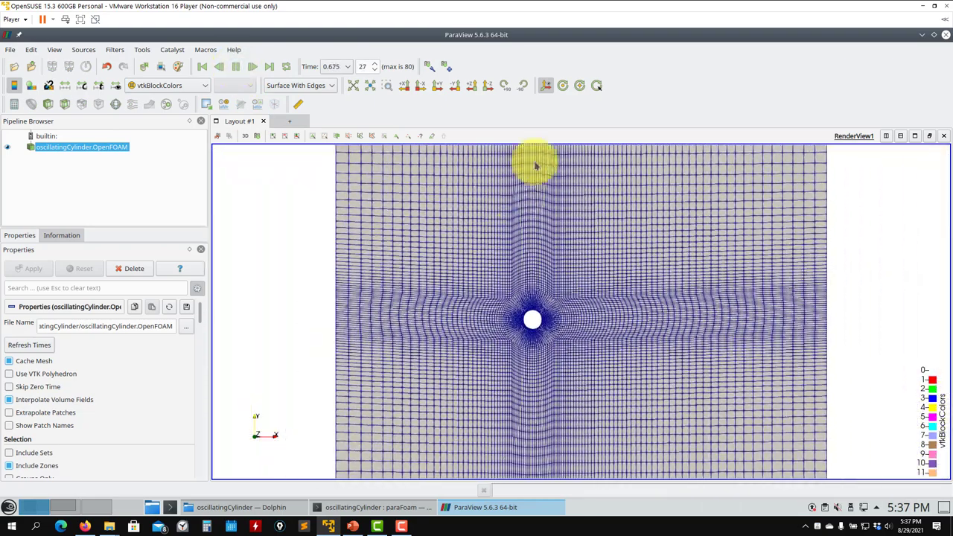
scroll(544, 246, "down", 2)
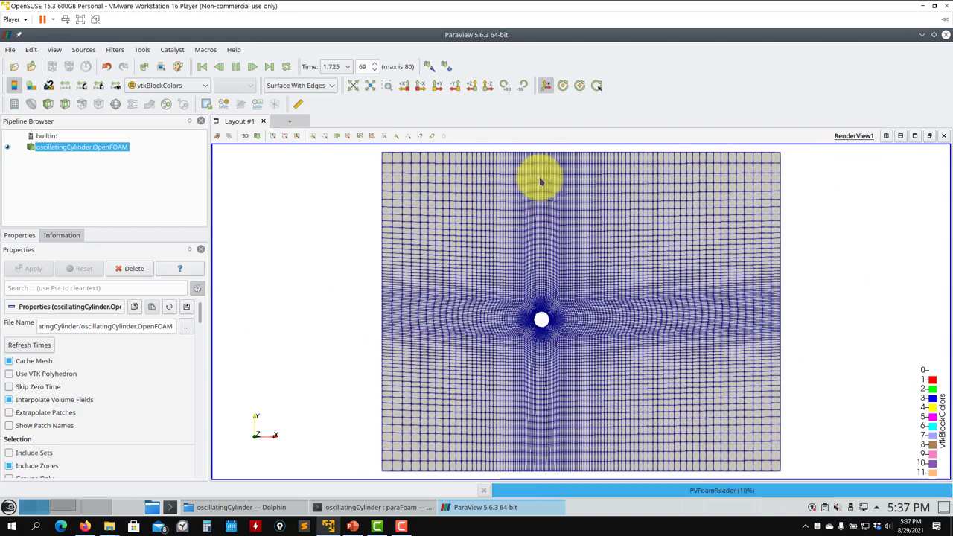
scroll(549, 351, "up", 5)
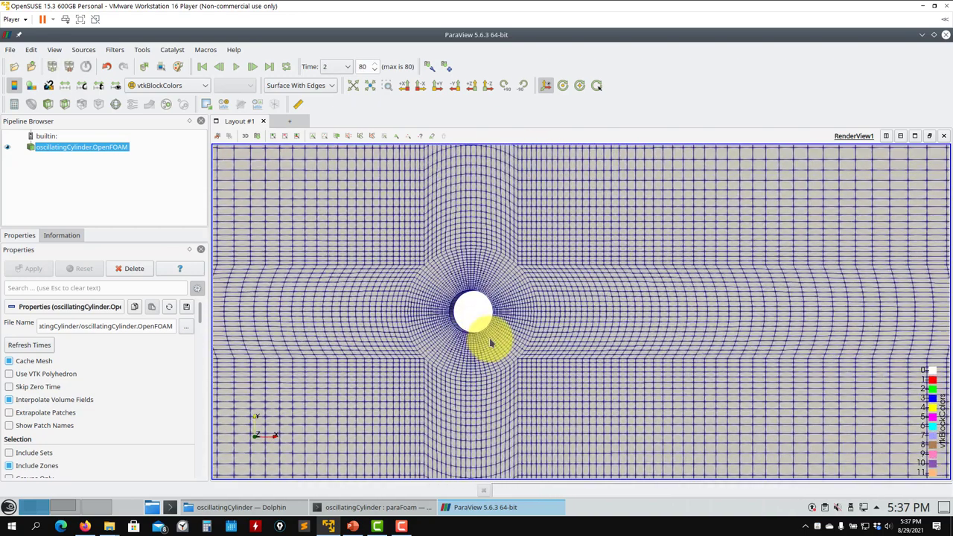
left_click_drag(501, 350, 549, 379)
left_click(946, 35)
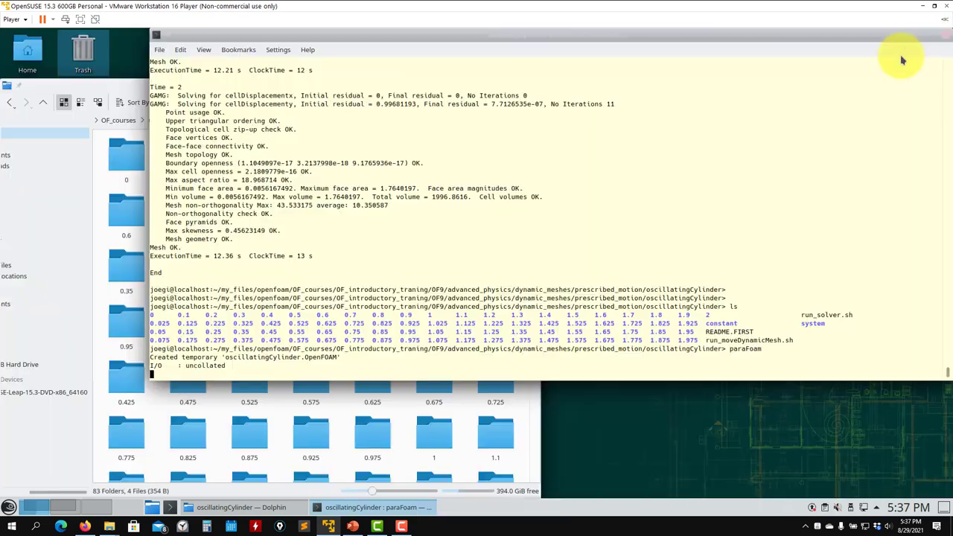
Open the 0 folder's pointDisplacement file in Kate
left_click(110, 88)
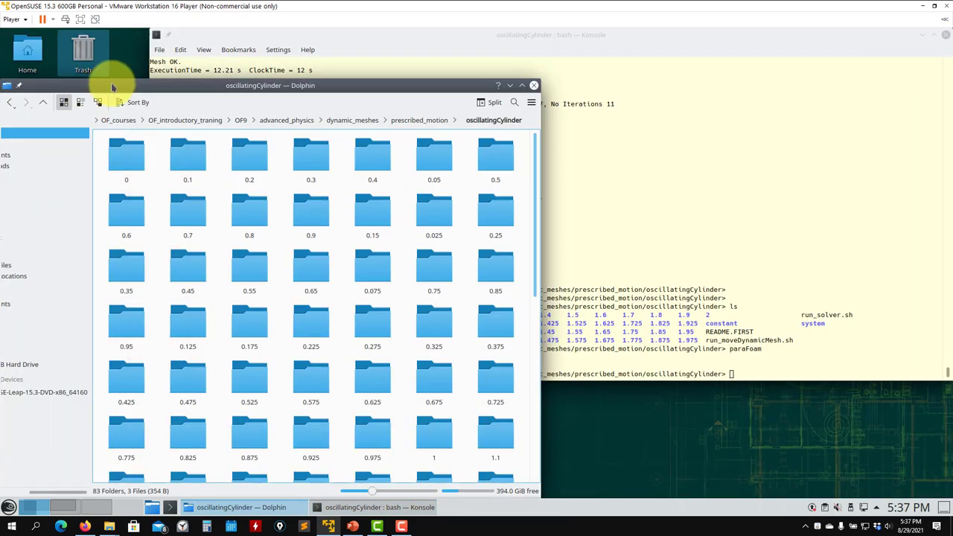
left_click(127, 153)
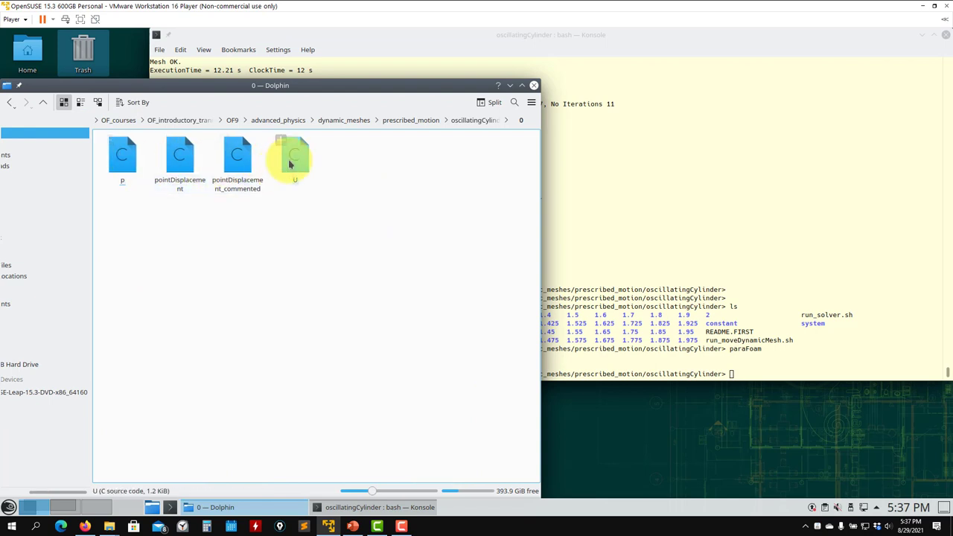
right_click(158, 159)
key("Escape")
right_click(171, 158)
mouse_move(197, 177)
left_click(330, 202)
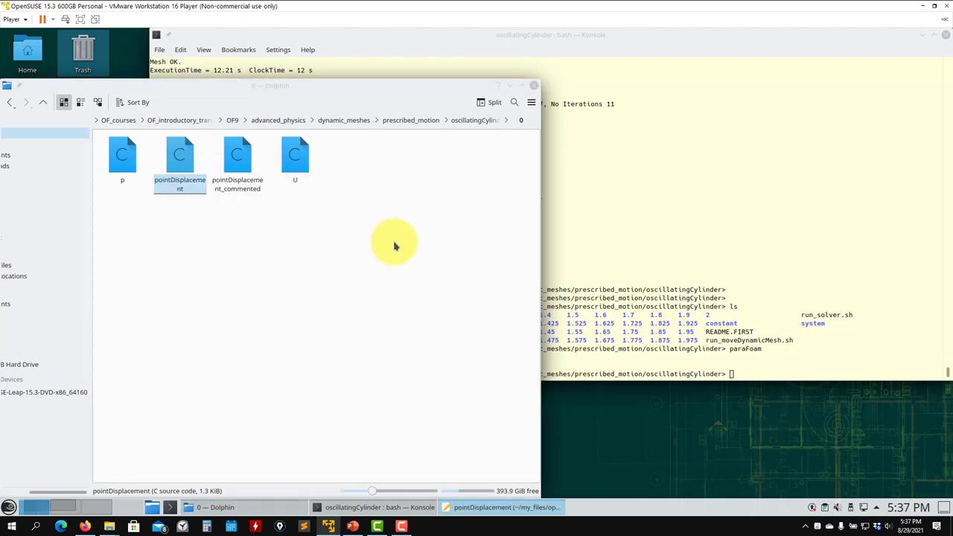
Change the cylinder type on line 43 to soscillatingDisplacement and save
left_click(291, 339)
key("ctrl+s")
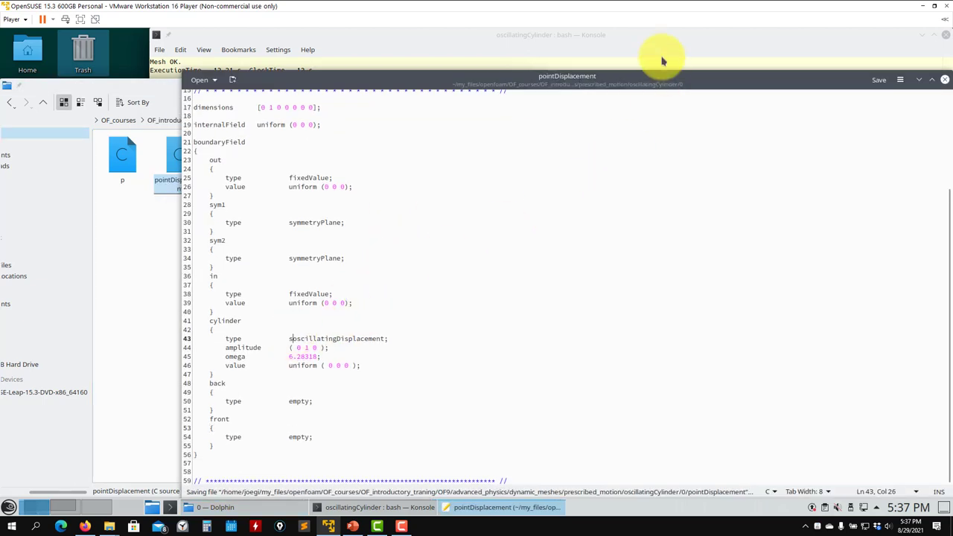
left_click(660, 60)
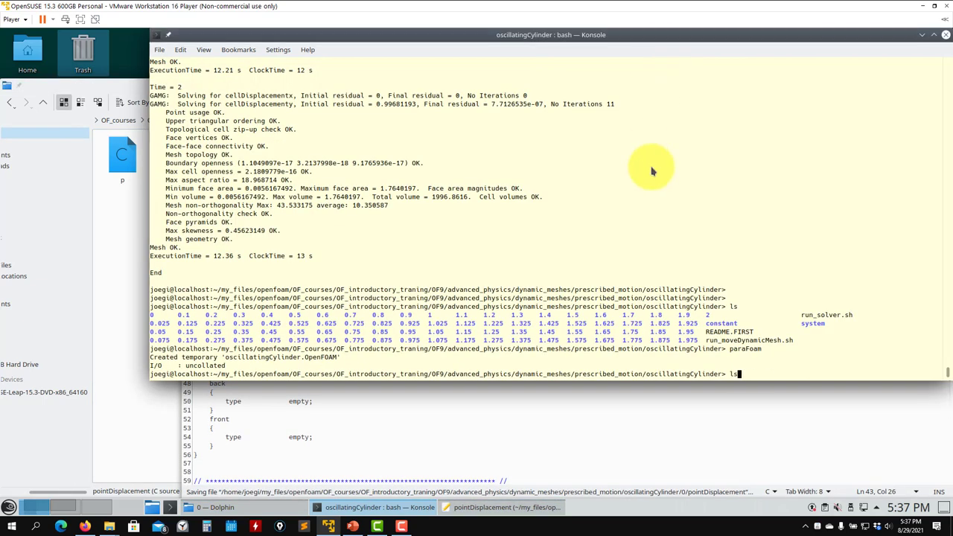
Rerun the moveDynamicMesh script, inspect codedFixedValue, oscillatingDisplacement and oscillatingVelocity among valid types, then list the folder
key("Return")
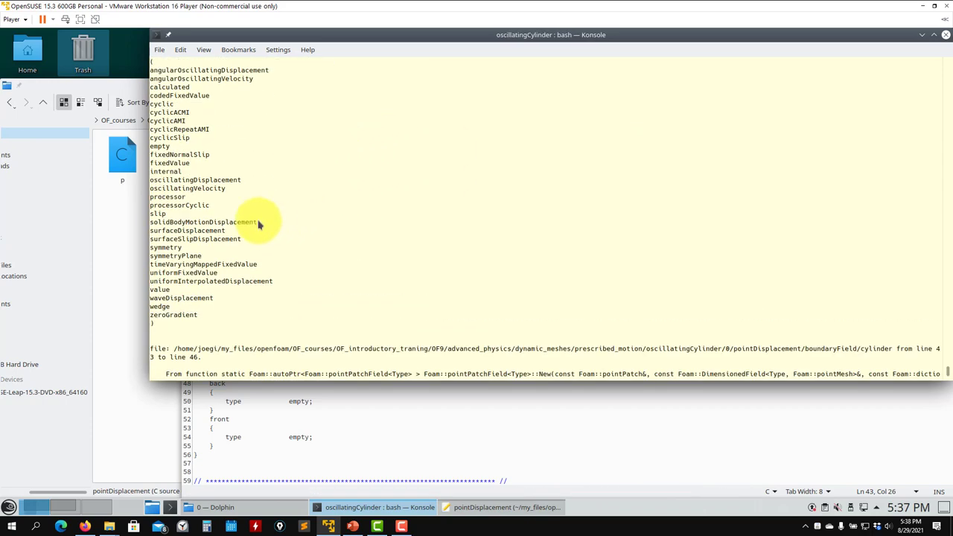
scroll(216, 277, "up", 1)
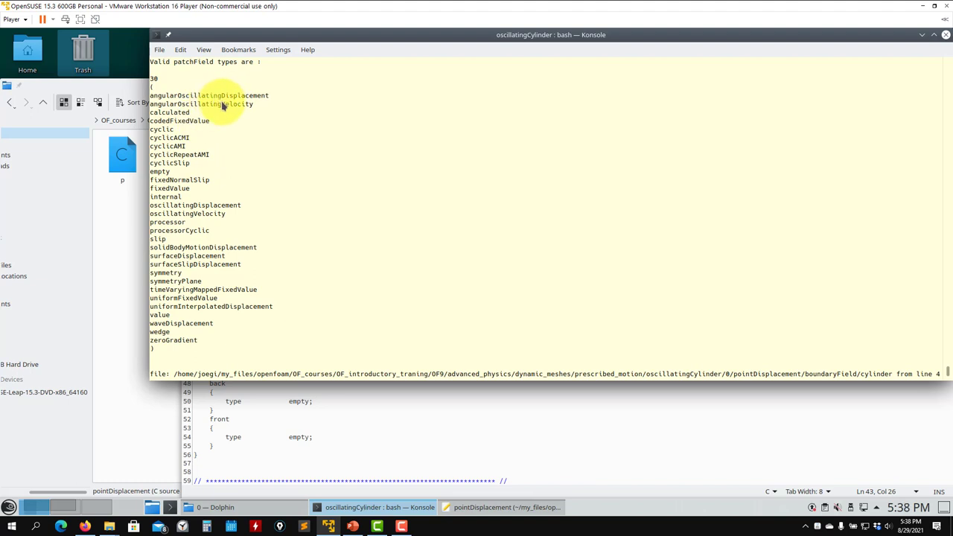
triple_click(183, 123)
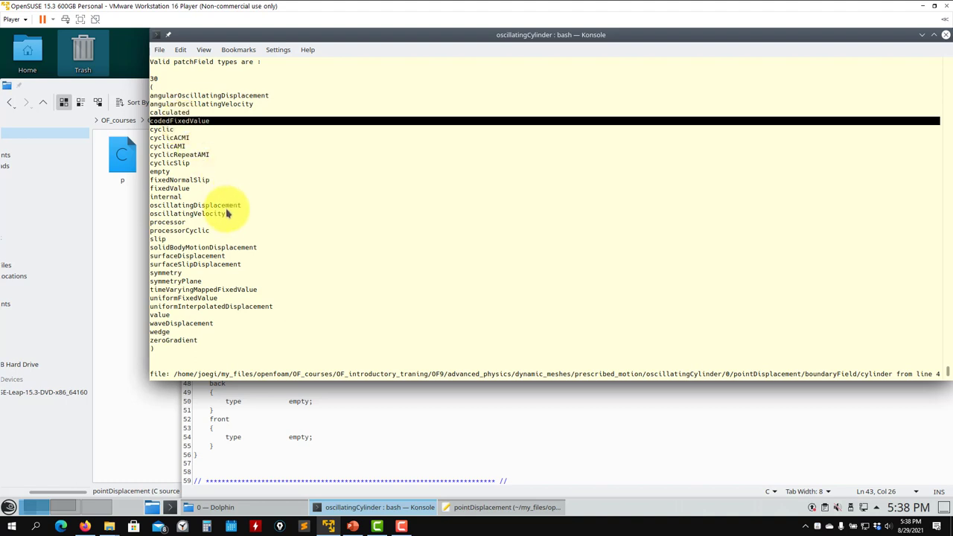
double_click(199, 206)
double_click(201, 215)
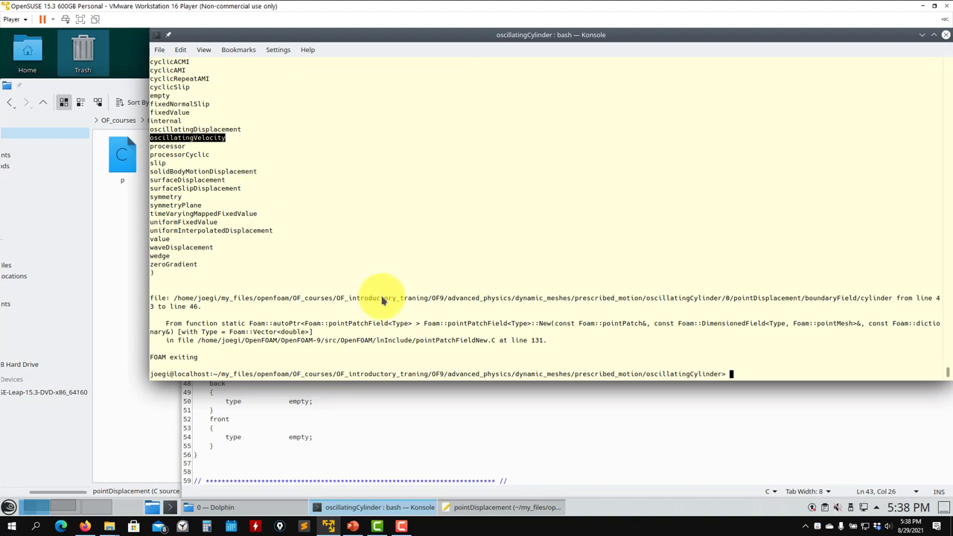
key("Return")
type("f")
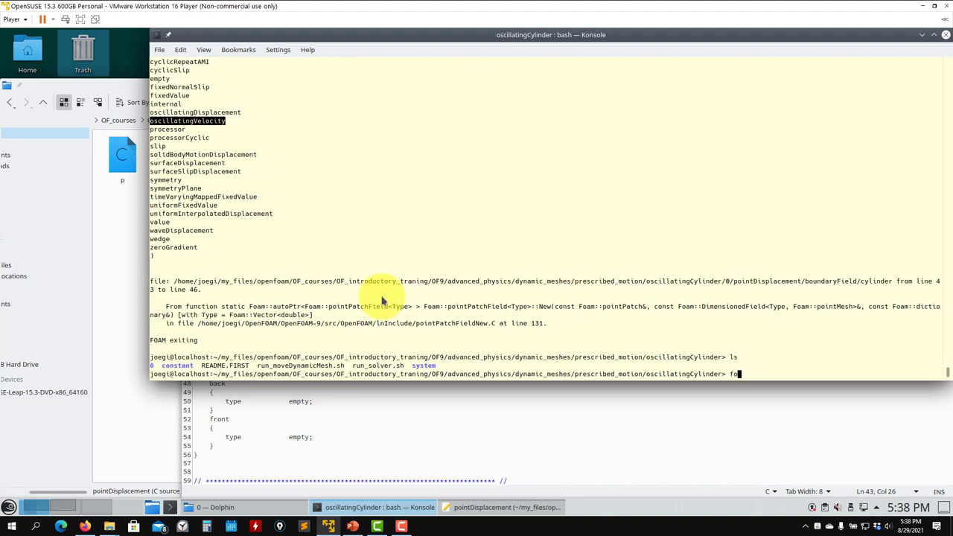
Reload pointDisplacement, remove the extra 's' on line 43 to restore oscillatingDisplacement, save and close Kate
left_click(463, 438)
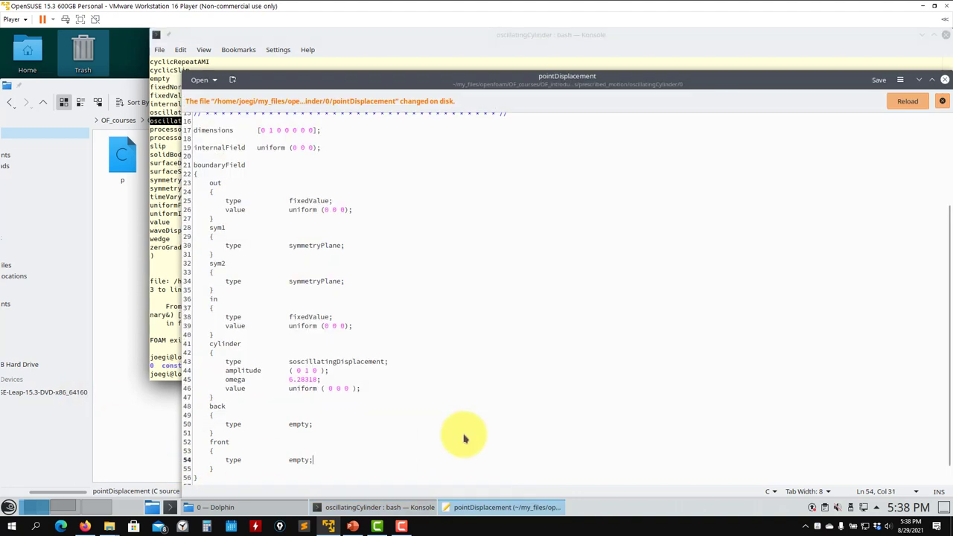
left_click(908, 102)
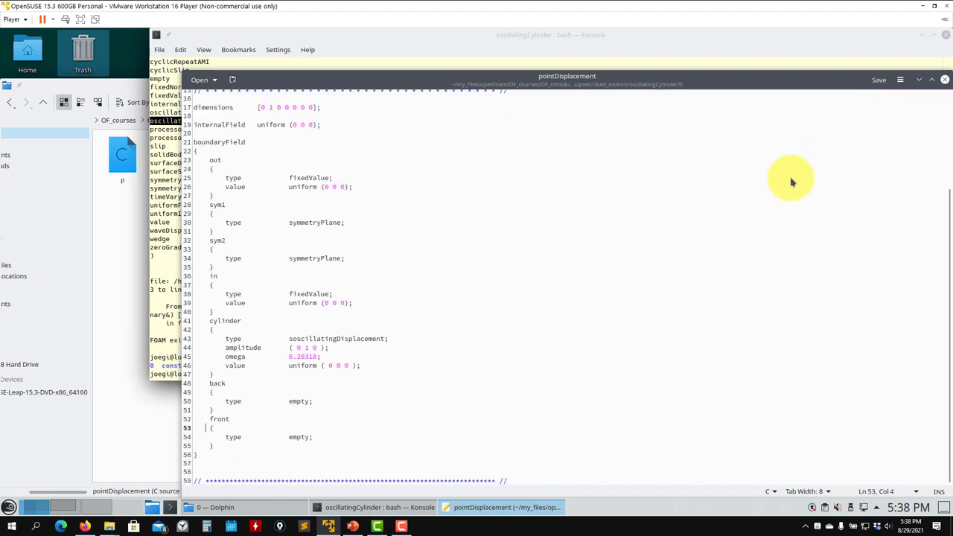
left_click(298, 340)
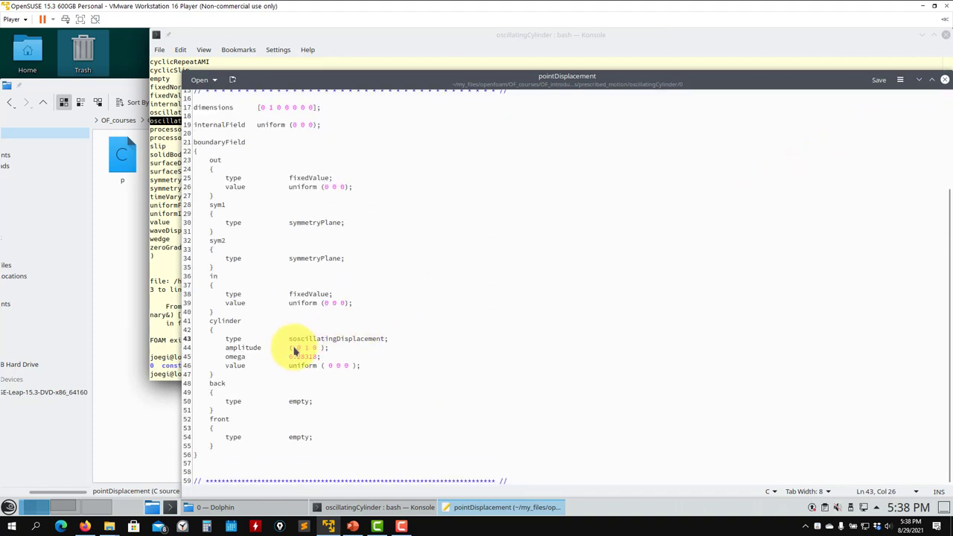
key("ctrl+s")
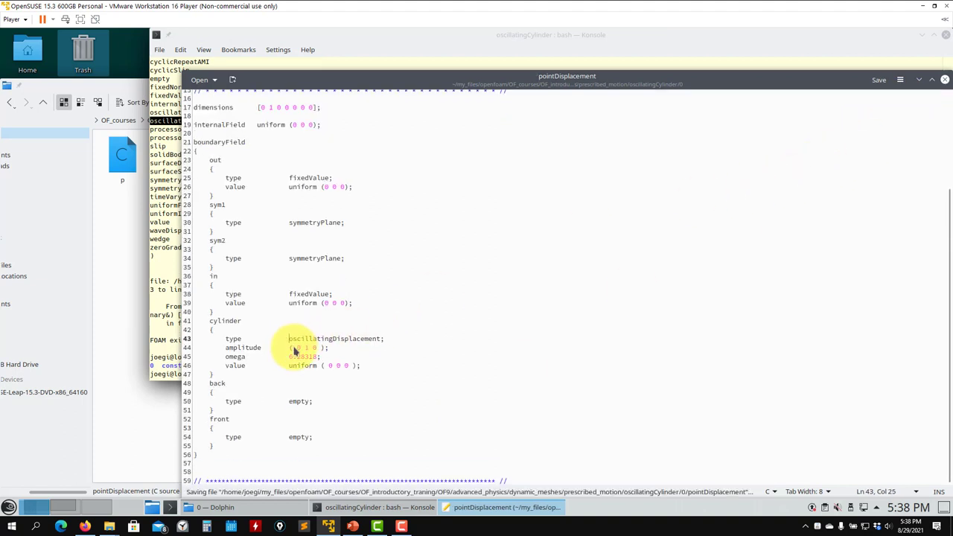
left_click(945, 79)
Navigate Dolphin up from the 0 folder back into the oscillatingCylinder case folder
left_click(104, 209)
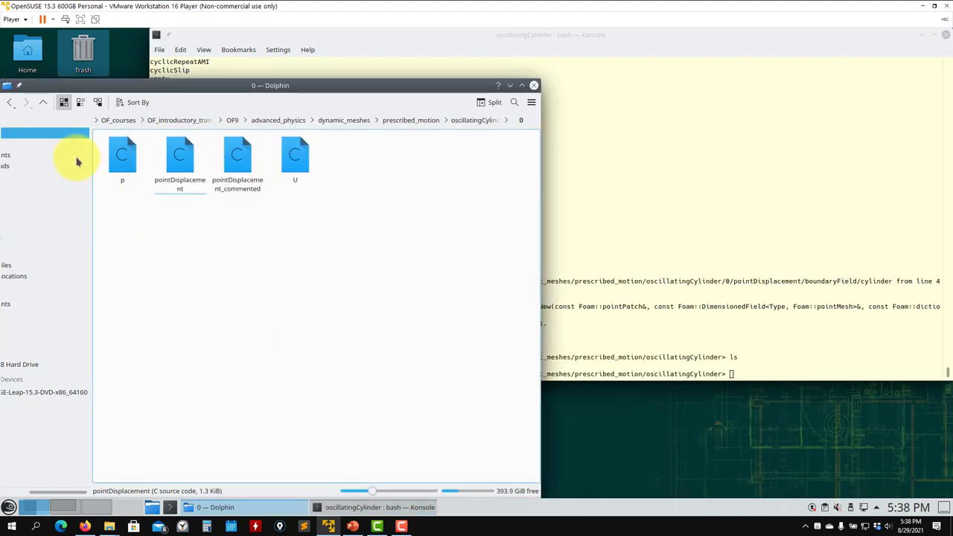
left_click(44, 103)
left_click(43, 103)
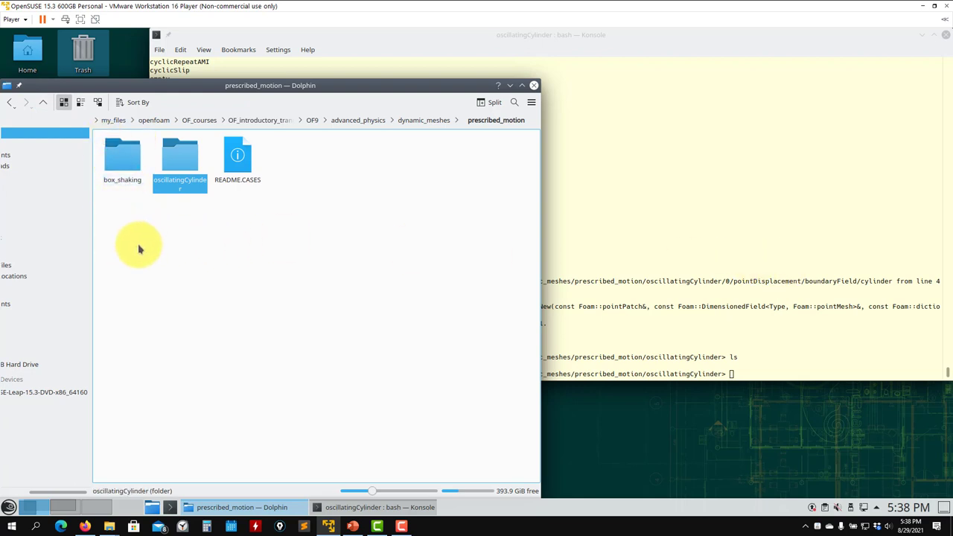
left_click(188, 185)
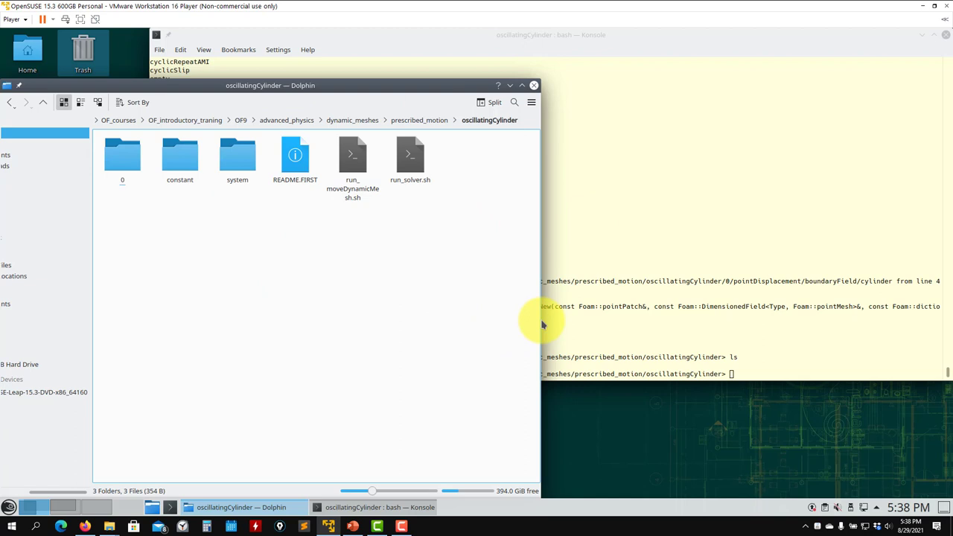
Narrow and reposition the Dolphin window, then bring Konsole to the front
left_click_drag(543, 324, 494, 334)
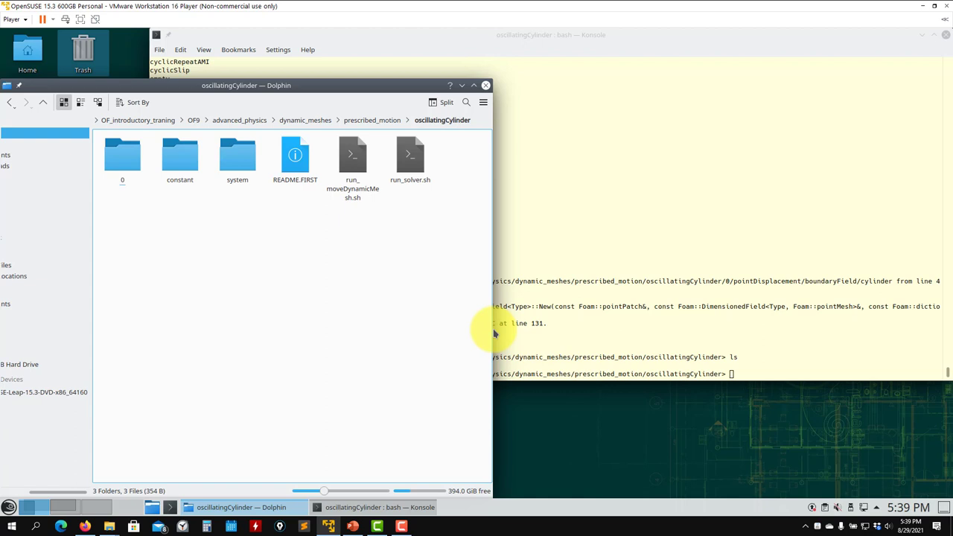
mouse_move(359, 84)
left_mouse_down()
mouse_move(387, 83)
mouse_move(362, 89)
left_mouse_up()
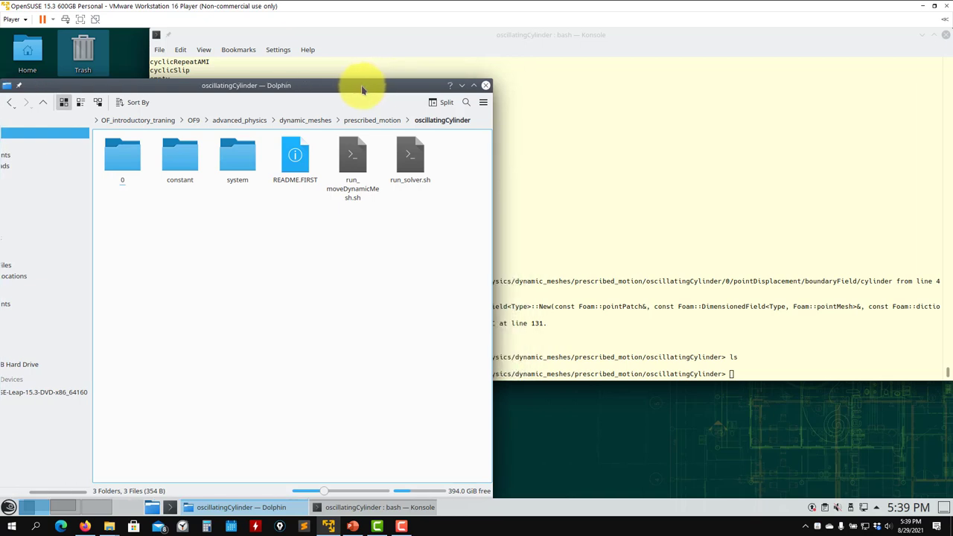
left_click(581, 155)
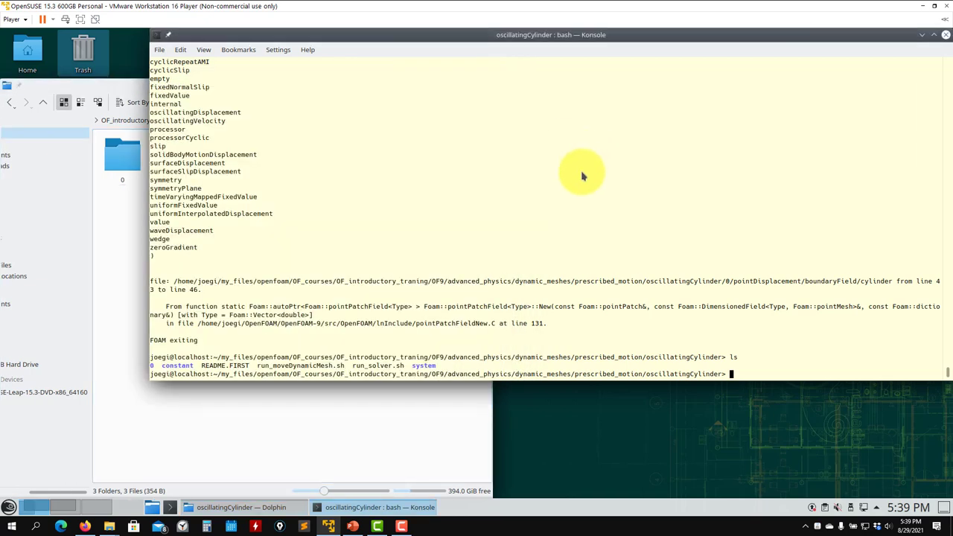